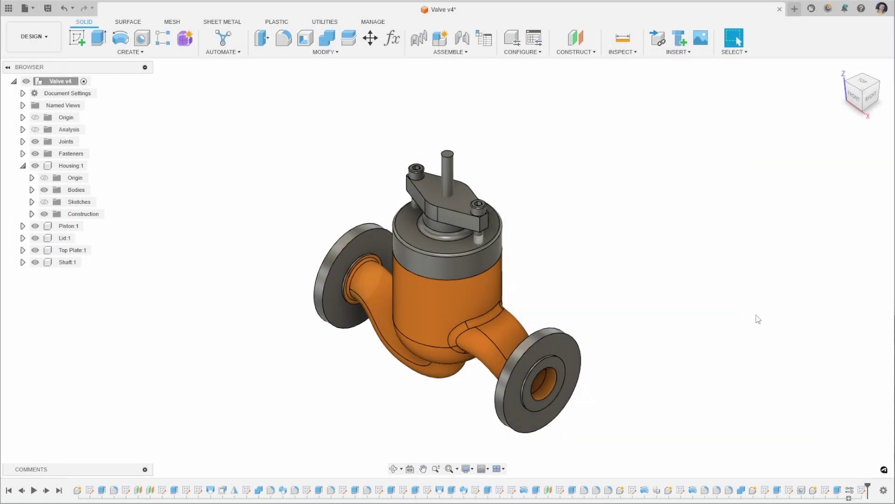
- Launch the Extrude tool from the Design Shortcuts search using 'ext'
key("s")
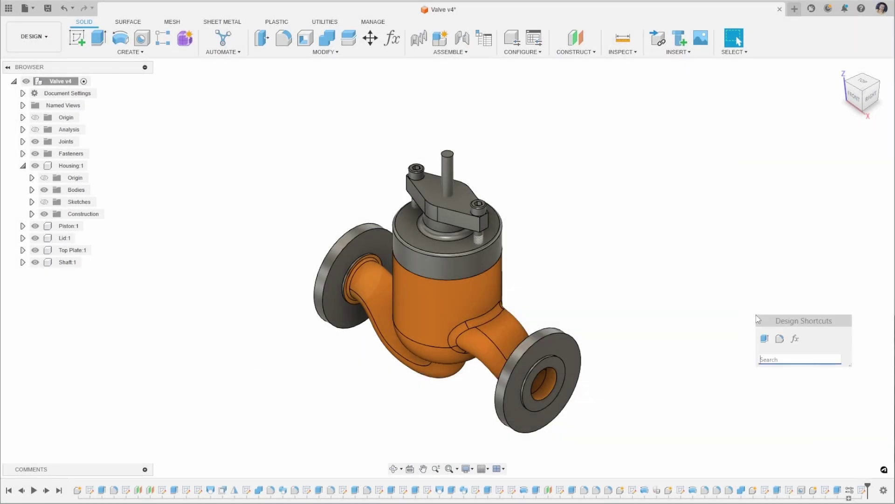
type("ext")
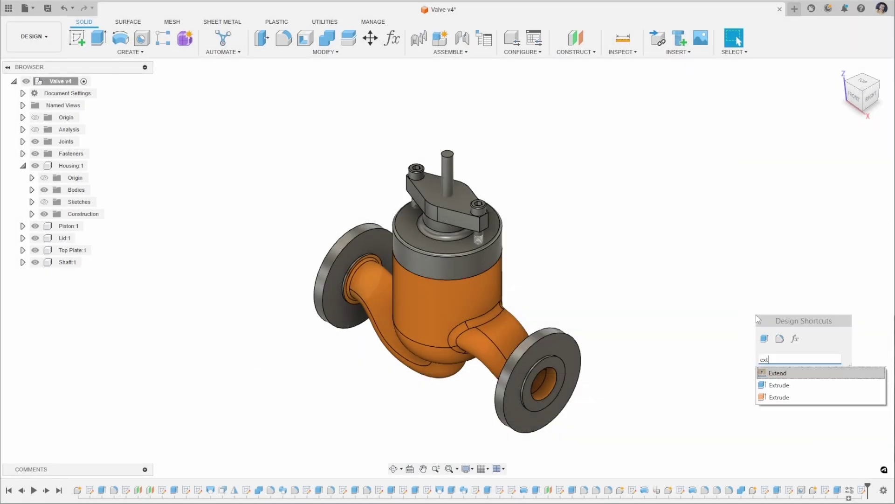
key("Down")
key("Return")
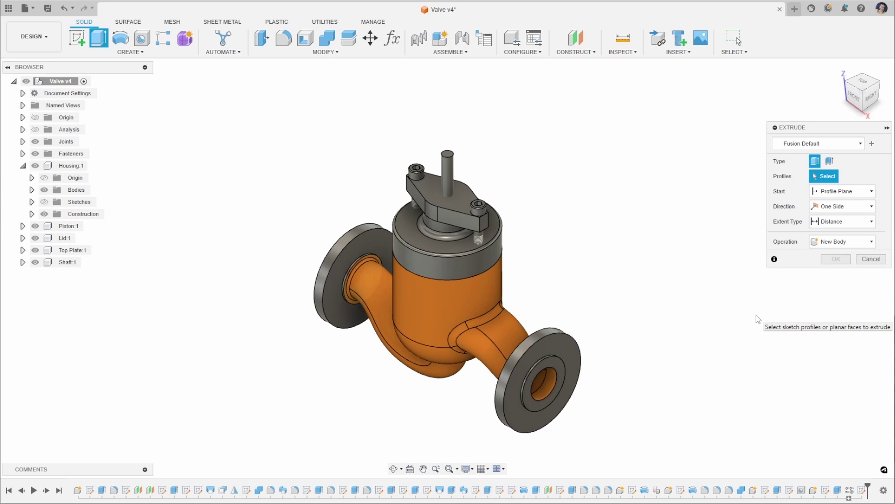
- Show the housing sketches and select the four bolt-hole circles on the right flange
left_click(44, 201)
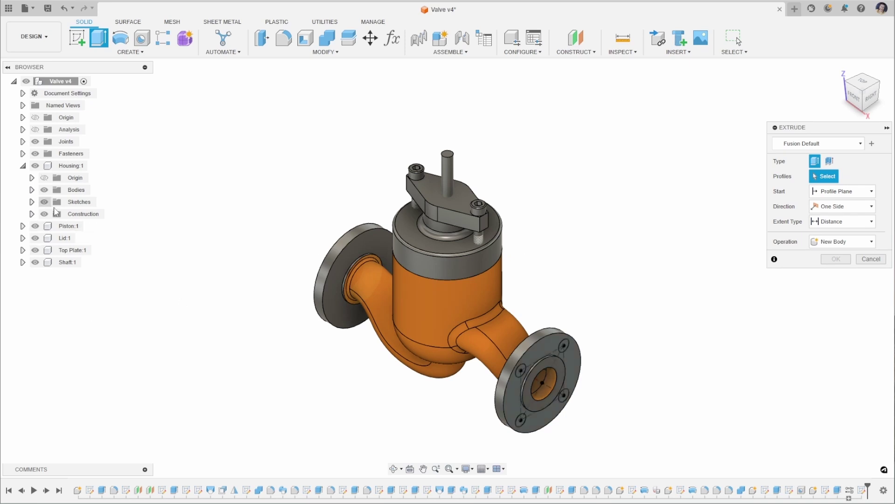
scroll(504, 365, "up", 3)
scroll(505, 365, "up", 3)
left_click(472, 360)
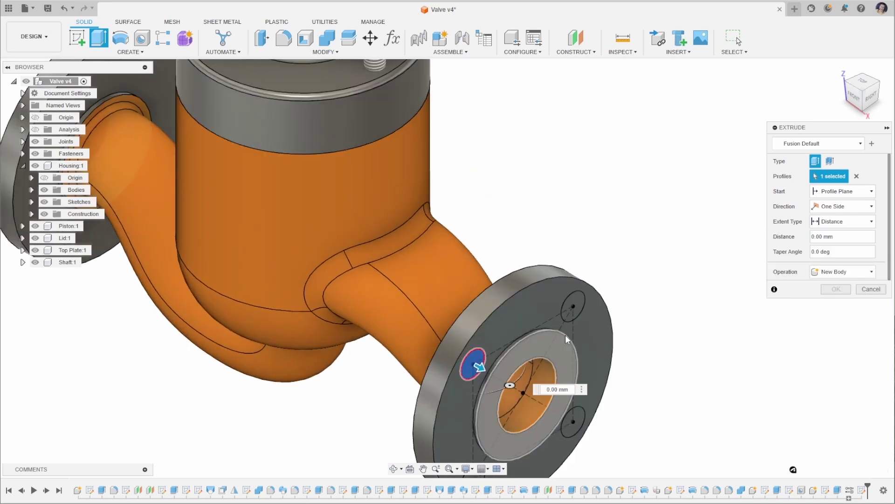
left_click(577, 301)
left_click(577, 420)
scroll(578, 421, "down", 3)
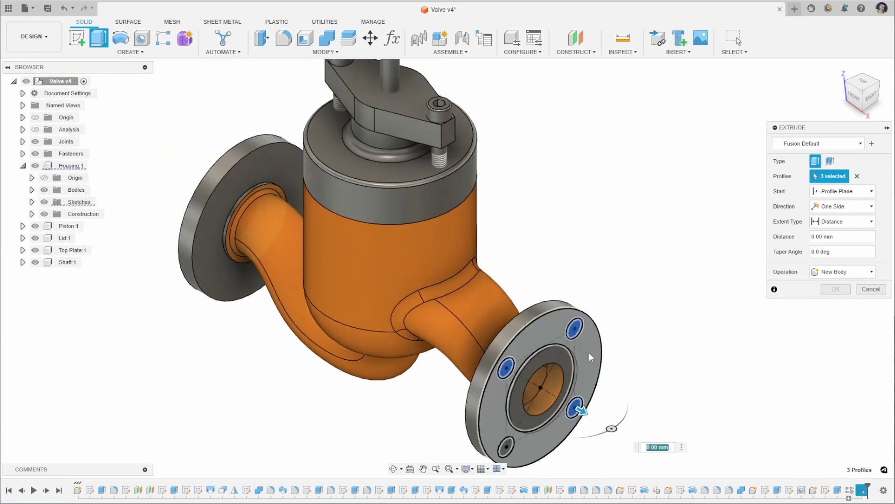
left_click(517, 443)
- Turn the extrusion into a 250 mm cut through the valve and inspect the preview
middle_click_drag(678, 320, 689, 307, "shift")
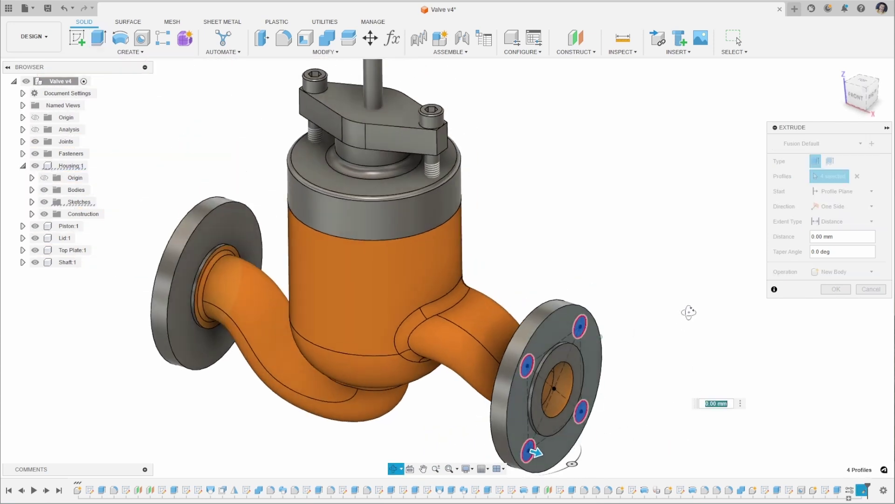
scroll(689, 306, "down", 2)
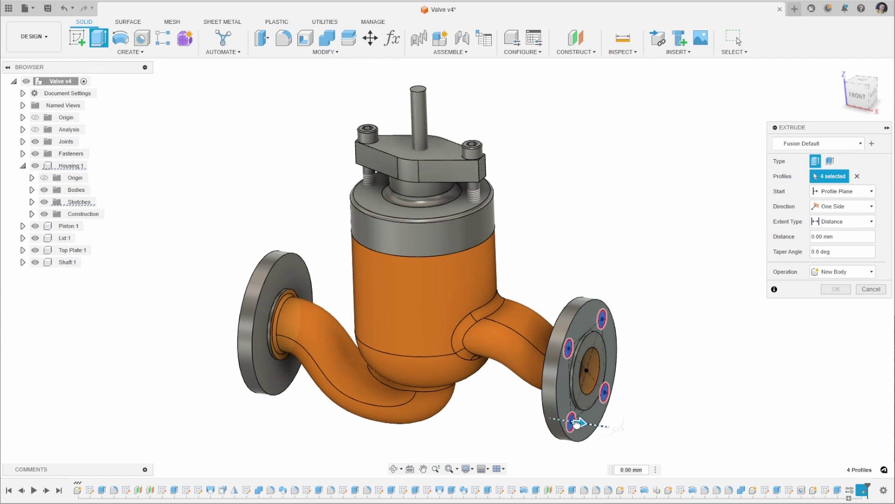
left_click_drag(577, 423, 521, 416)
mouse_move(480, 413)
middle_mouse_down("shift")
mouse_move(513, 397)
mouse_move(503, 400)
middle_mouse_up("shift")
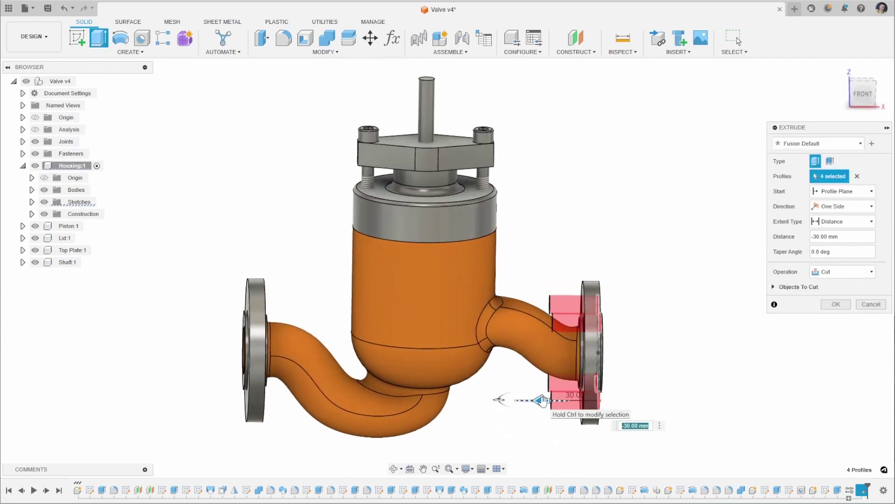
left_click_drag(367, 403, 190, 399)
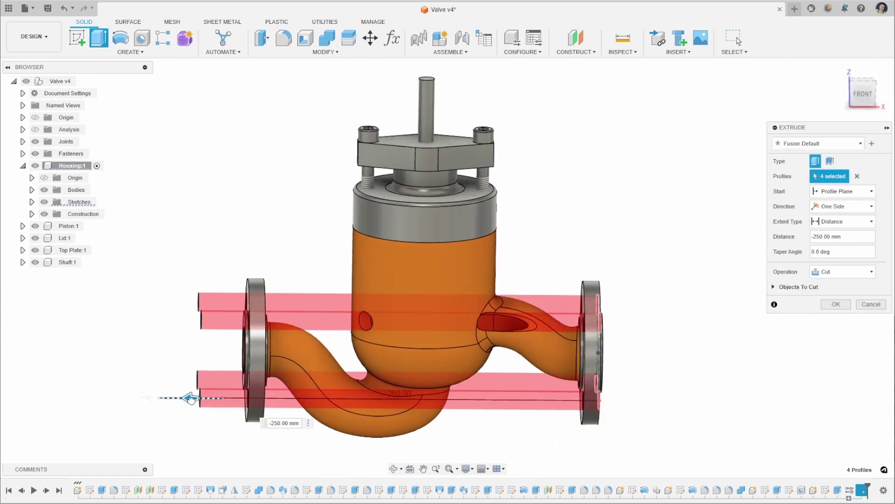
middle_click_drag(768, 350, 693, 336, "shift")
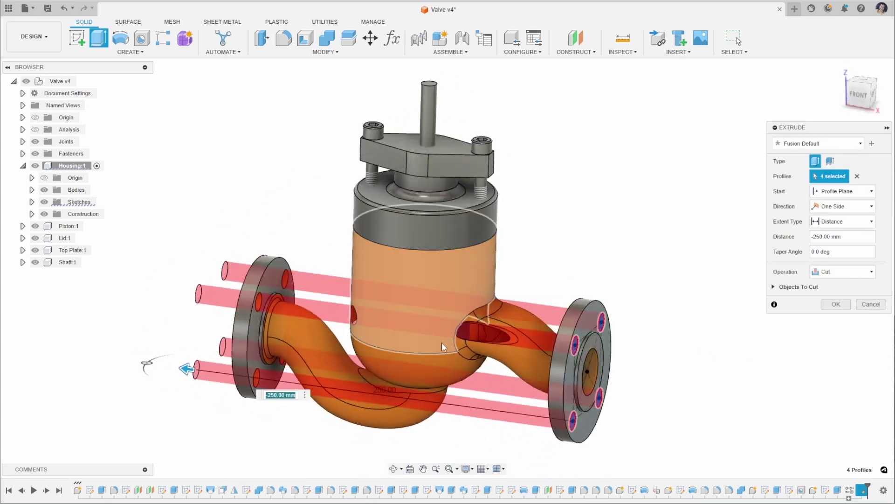
scroll(607, 215, "down", 2)
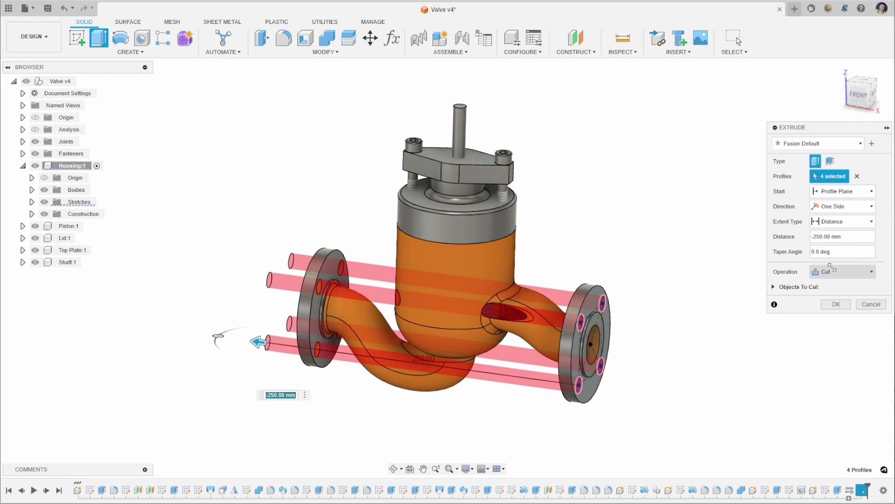
- Expand Objects To Cut and uncheck Body1 Piston
left_click(773, 286)
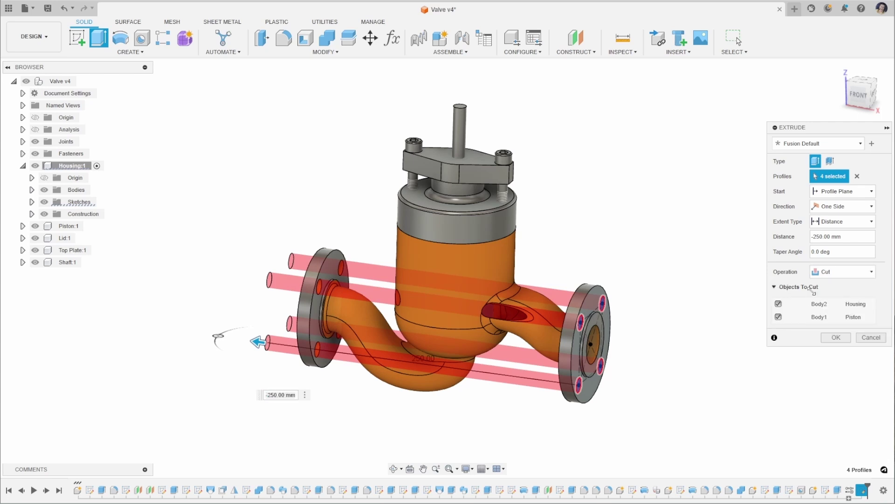
left_click(777, 317)
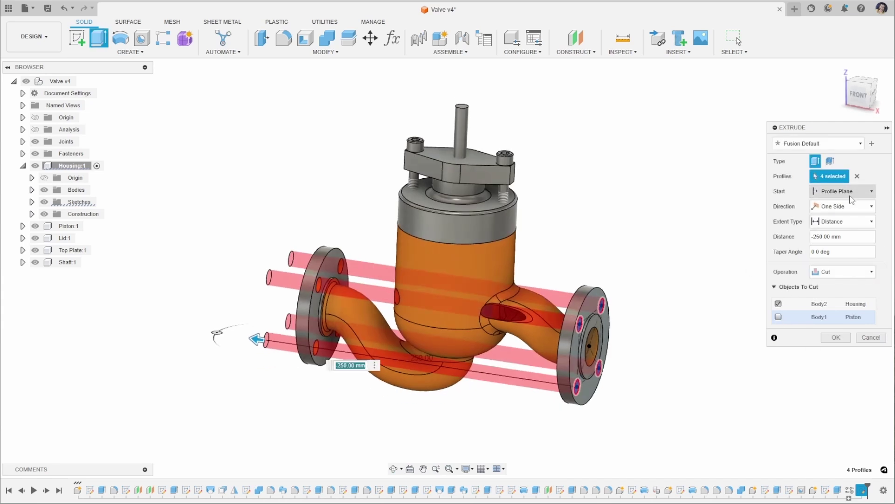
- Set the bolt-hole cut extent to To Object at the right flange face and apply it
left_click(852, 225)
left_click(834, 243)
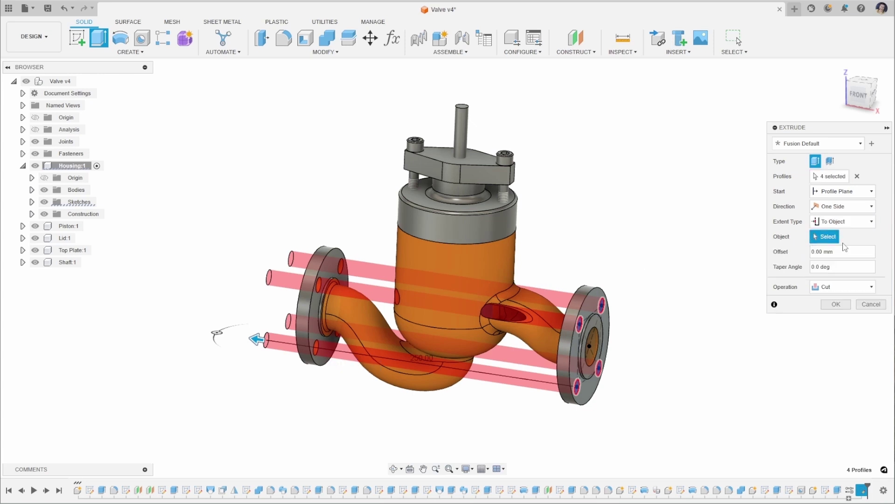
middle_click_drag(649, 235, 586, 266, "shift")
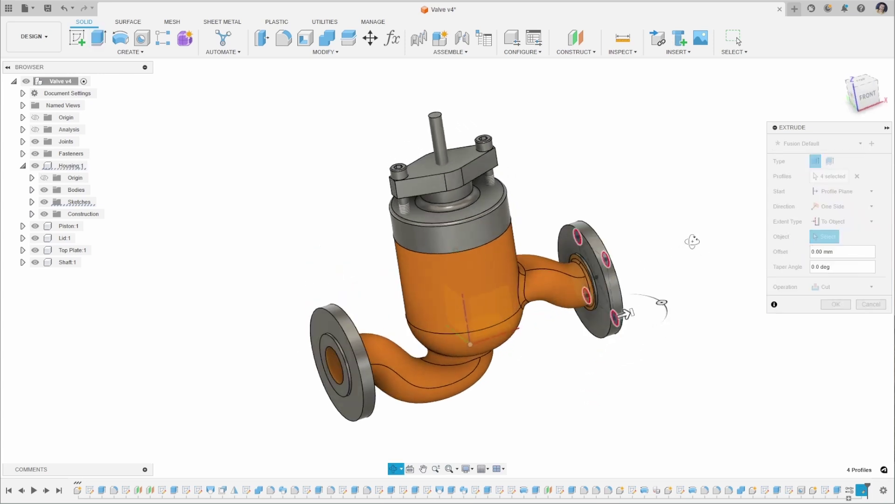
left_click(589, 258)
scroll(589, 267, "up", 2)
middle_click_drag(674, 326, 660, 326, "shift")
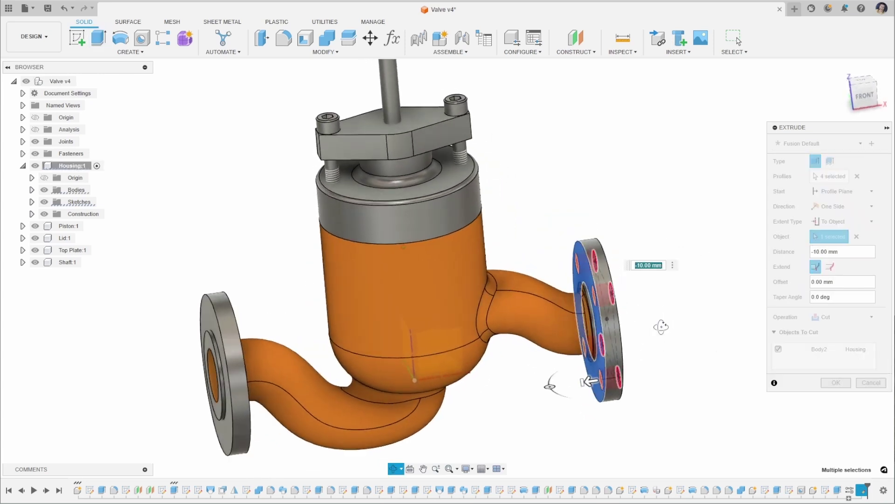
left_click(833, 384)
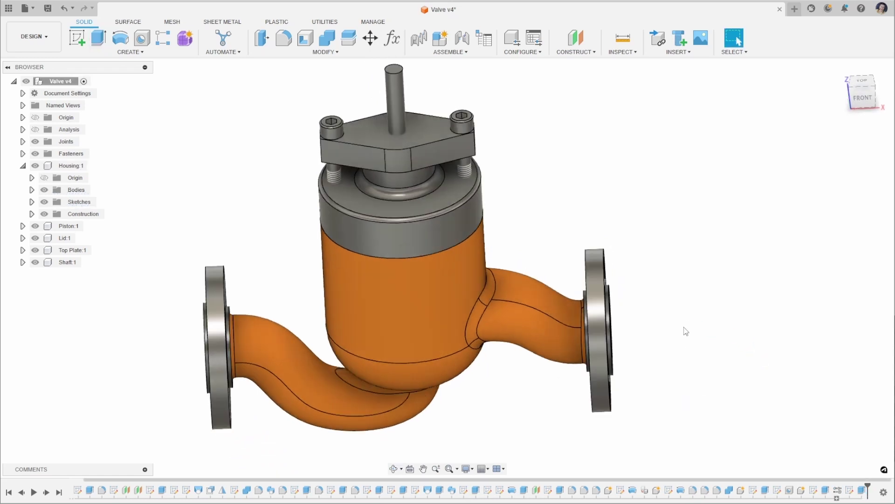
mouse_move(688, 330)
middle_mouse_down("shift")
mouse_move(654, 298)
mouse_move(669, 277)
middle_mouse_up("shift")
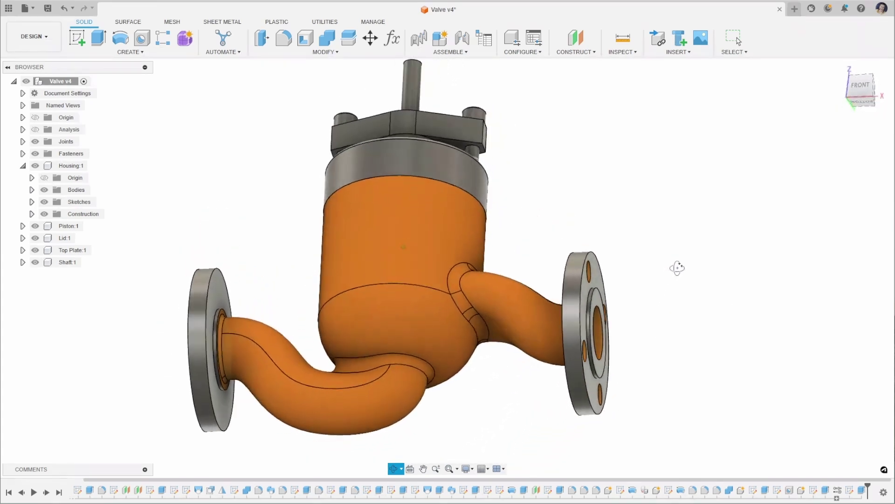
middle_click_drag(670, 277, 680, 304, "shift")
mouse_move(667, 334)
middle_mouse_down("shift")
mouse_move(605, 316)
mouse_move(643, 315)
middle_mouse_up("shift")
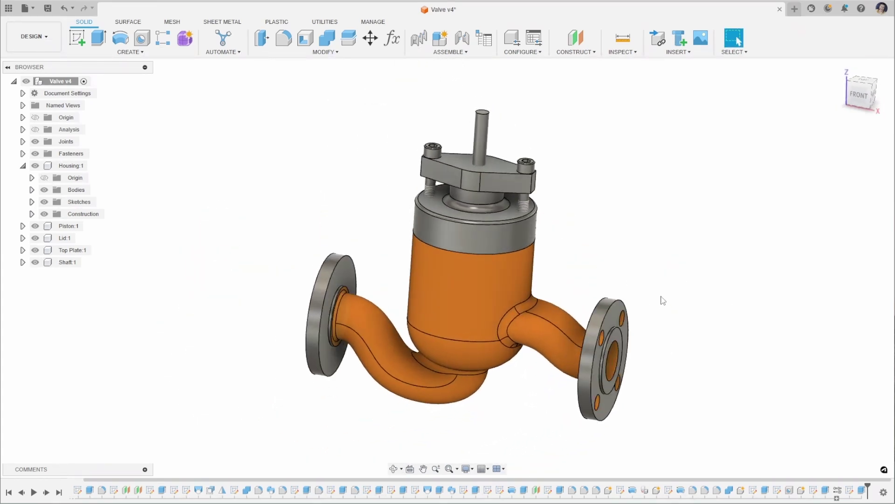
left_click(32, 202)
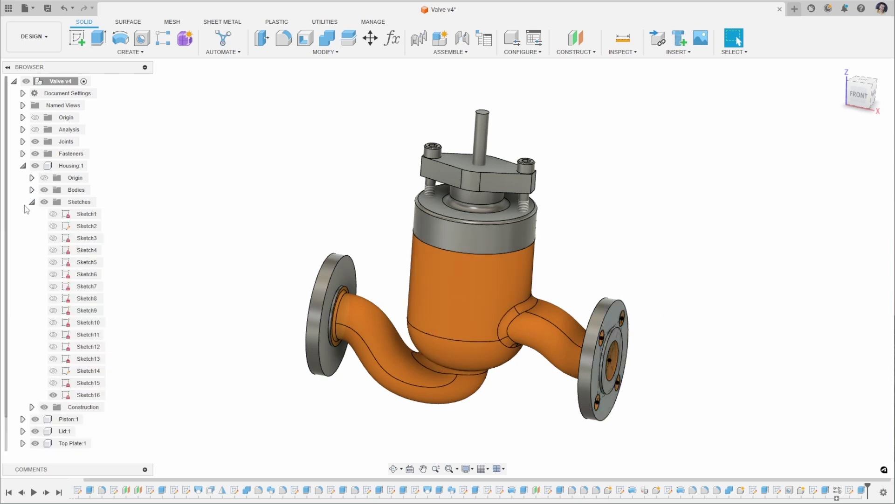
left_click(32, 201)
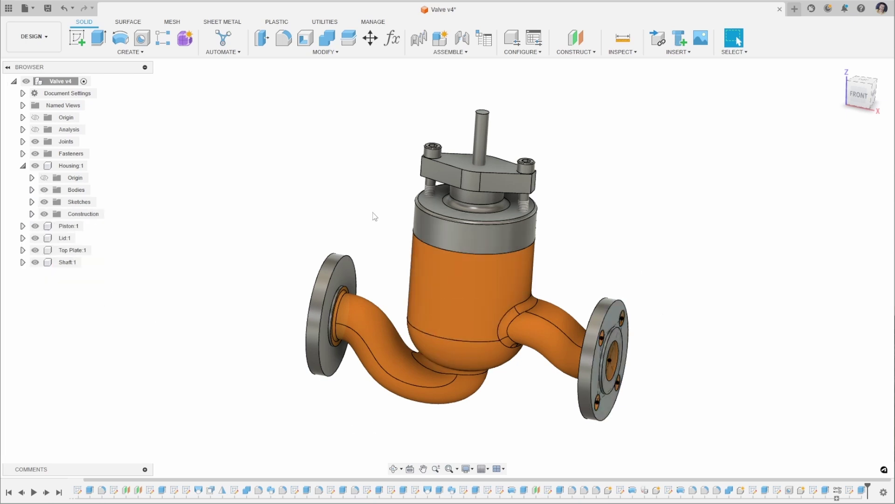
- Pick the four right-flange bolt-hole circles in a new extrude and open the Start choices
left_click(98, 38)
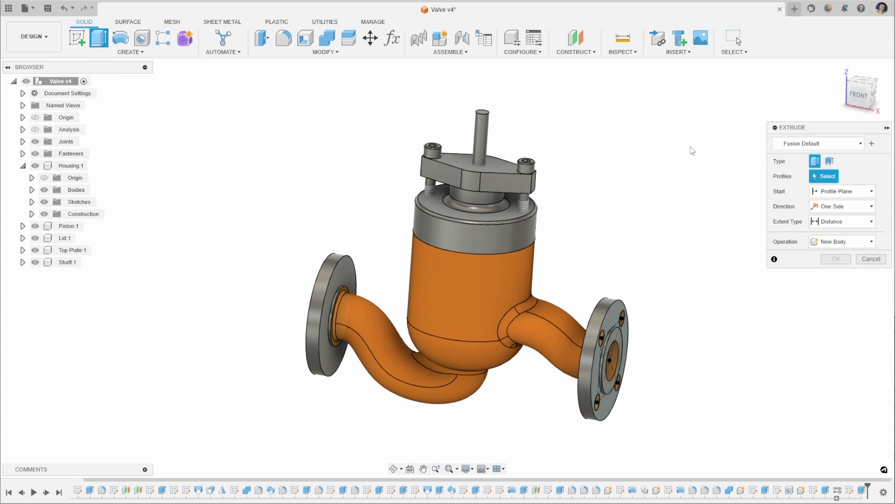
scroll(626, 230, "up", 1)
scroll(622, 318, "up", 2)
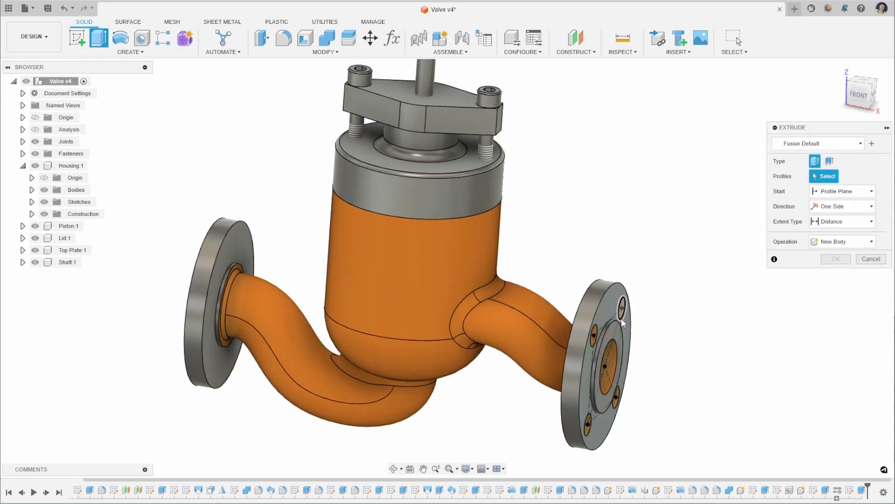
scroll(622, 319, "up", 1)
scroll(609, 324, "up", 1)
left_click(590, 331)
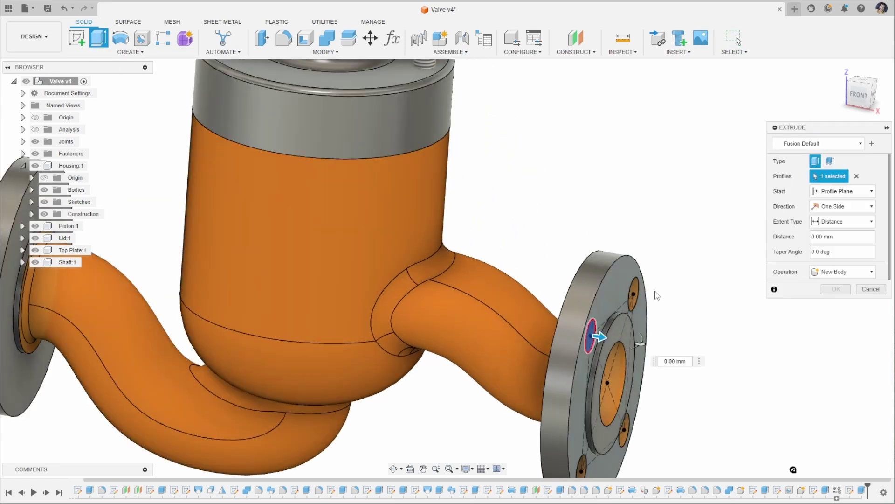
left_click(632, 296)
scroll(637, 300, "down", 3)
scroll(640, 300, "up", 3)
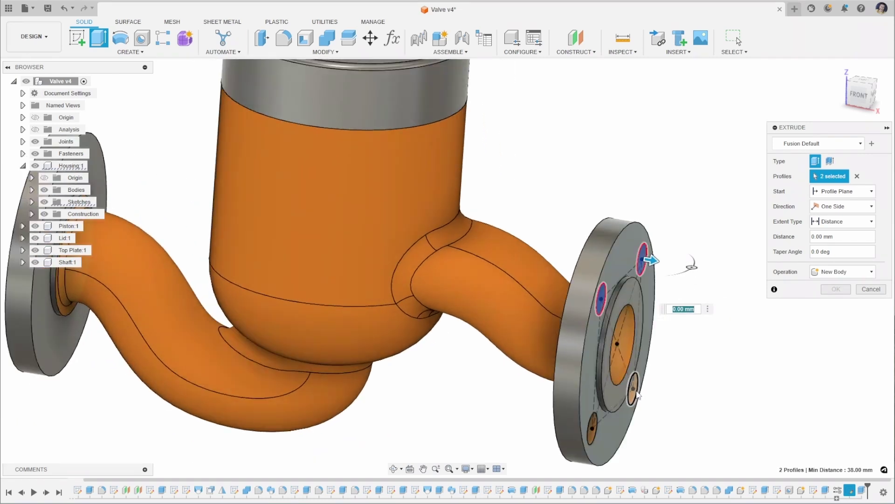
left_click(637, 394)
left_click(593, 428)
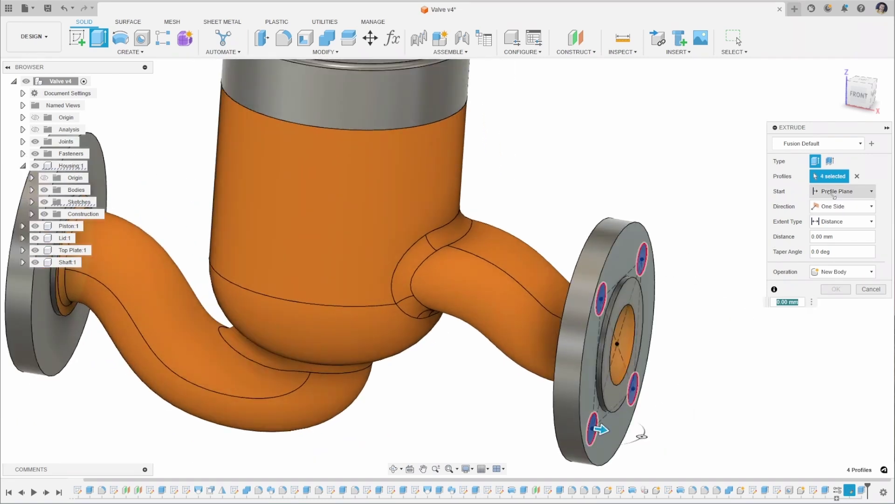
left_click(860, 191)
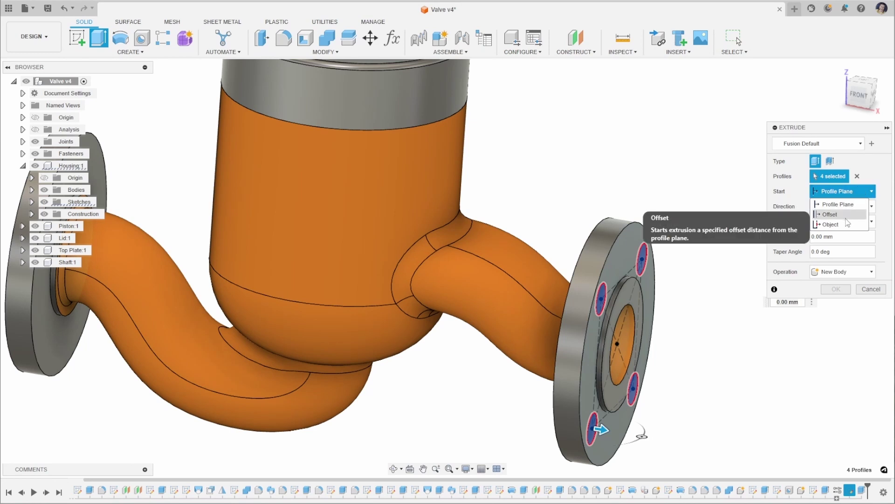
- Cut the bolt holes starting from the left flange face and ending at the opposite flange face
left_click(832, 224)
scroll(671, 196, "down", 5)
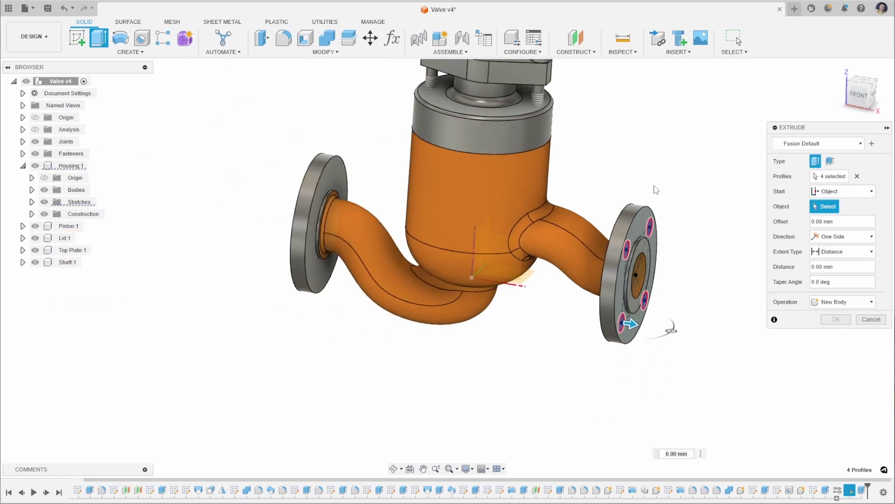
left_click(328, 179)
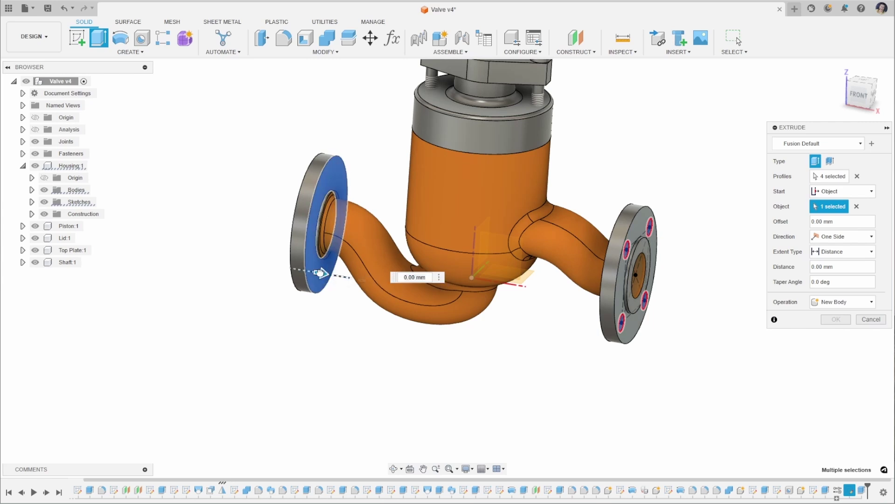
left_click_drag(323, 273, 292, 270)
middle_click_drag(286, 277, 315, 340, "shift")
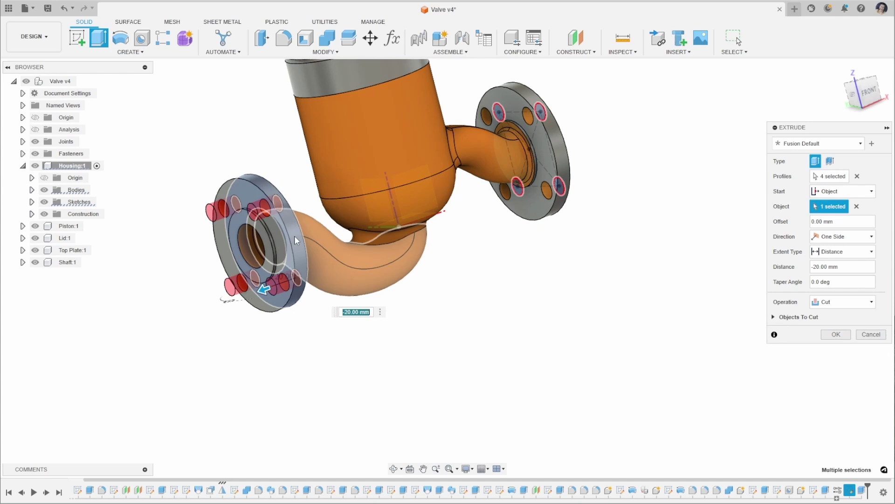
middle_click_drag(294, 236, 470, 369, "shift")
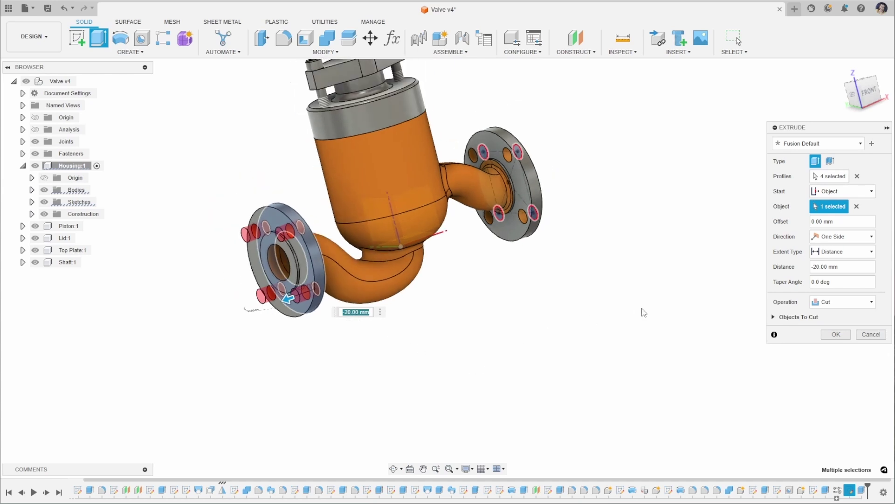
left_click(849, 249)
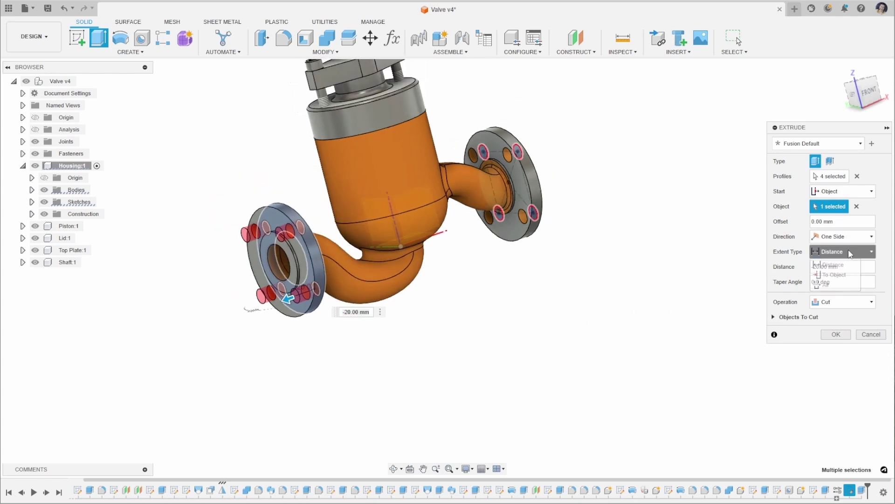
left_click(844, 276)
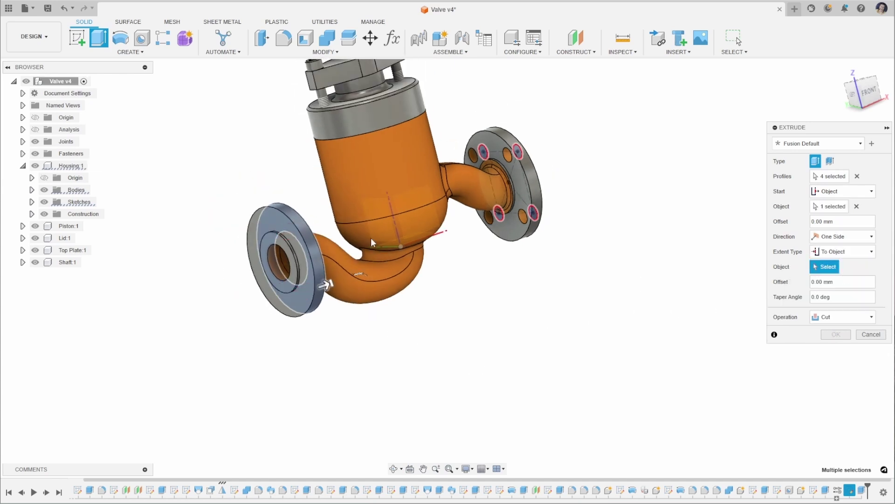
left_click(267, 222)
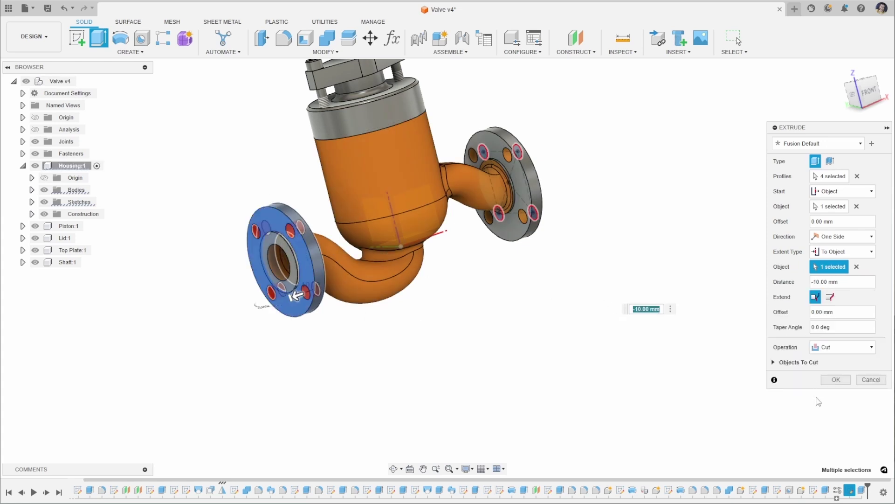
left_click(836, 380)
middle_click_drag(646, 240, 578, 214, "shift")
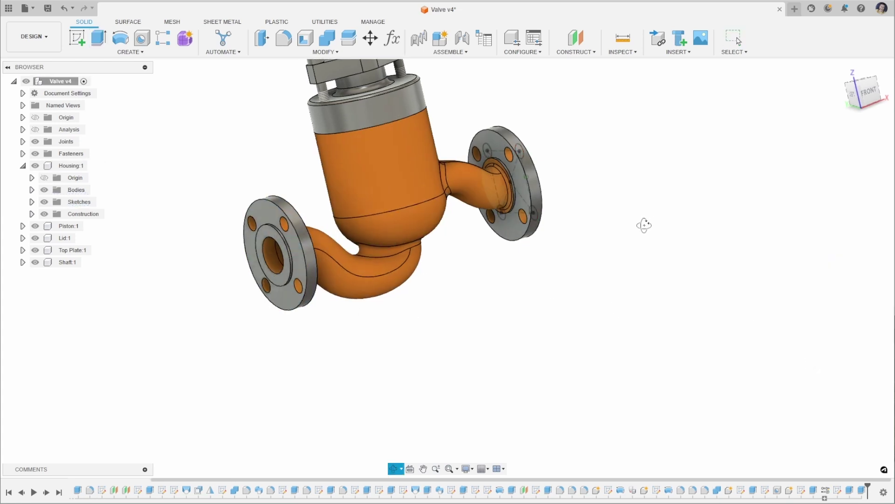
middle_click_drag(738, 40, 604, 202, "shift")
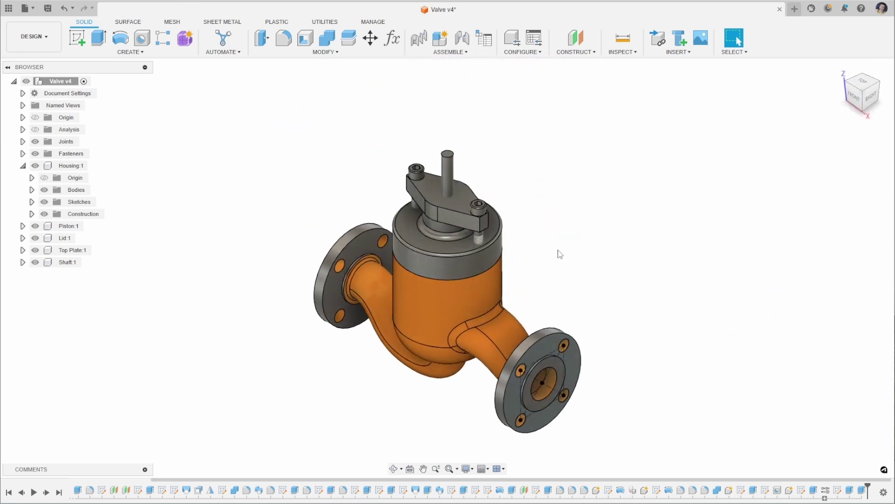
mouse_move(558, 244)
middle_mouse_down("shift")
mouse_move(573, 225)
mouse_move(588, 230)
middle_mouse_up("shift")
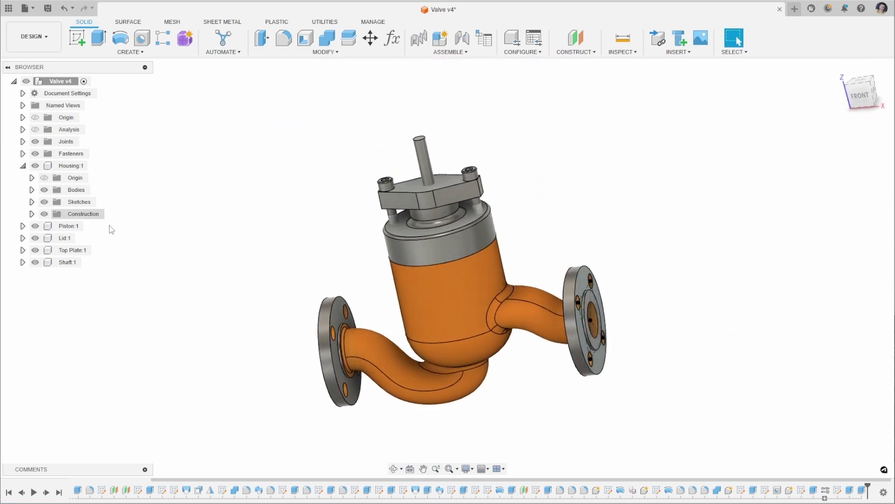
scroll(462, 212, "down", 2)
scroll(462, 212, "down", 1)
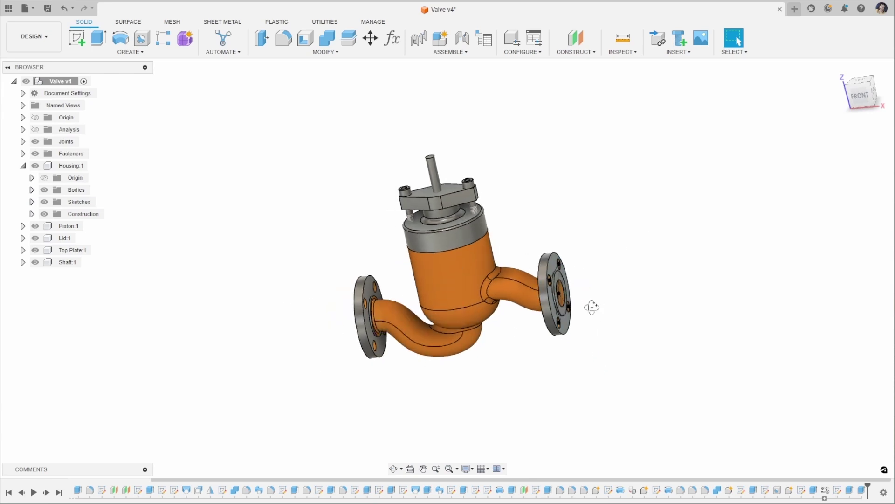
- Extrude the right flange ring profile as a 10 mm new body, offset 4 mm from the face
middle_click_drag(593, 307, 581, 319, "shift")
key("e")
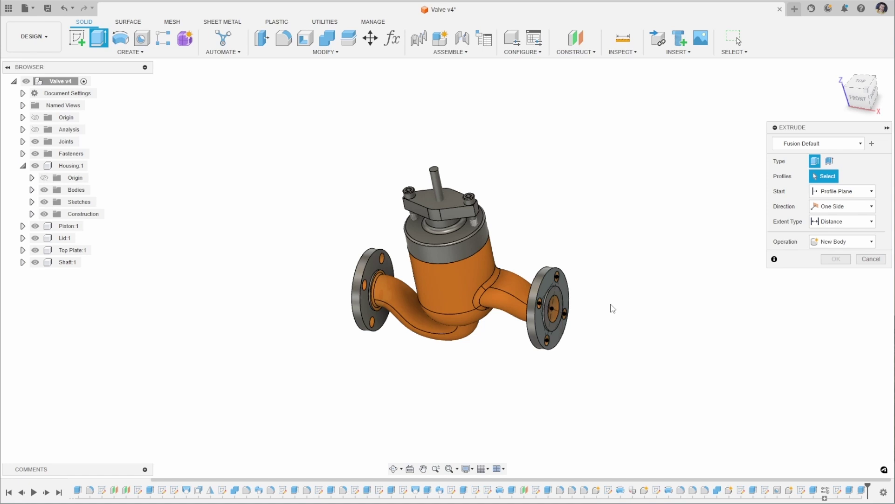
scroll(606, 312, "up", 1)
scroll(602, 316, "up", 1)
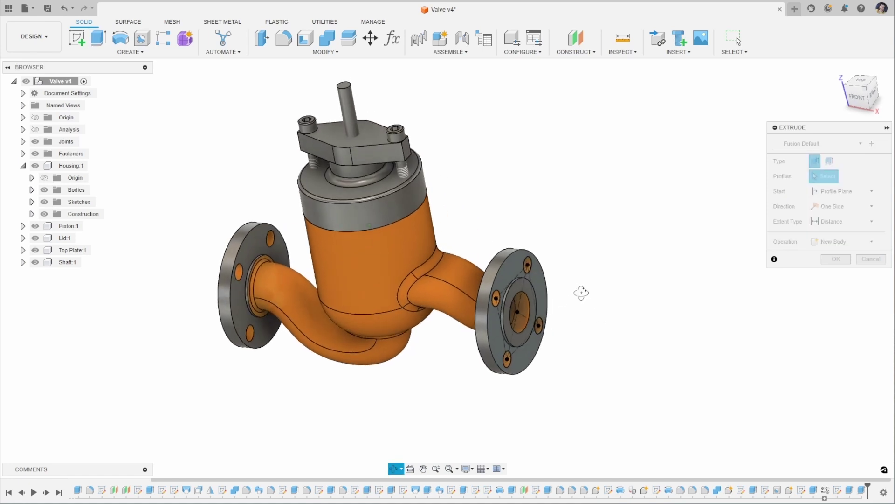
middle_click_drag(592, 302, 580, 289, "shift")
scroll(566, 286, "up", 2)
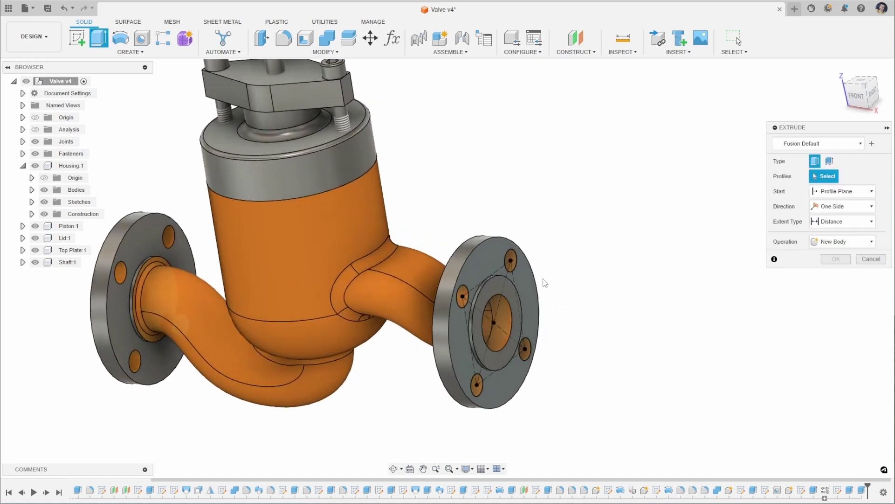
left_click(491, 264)
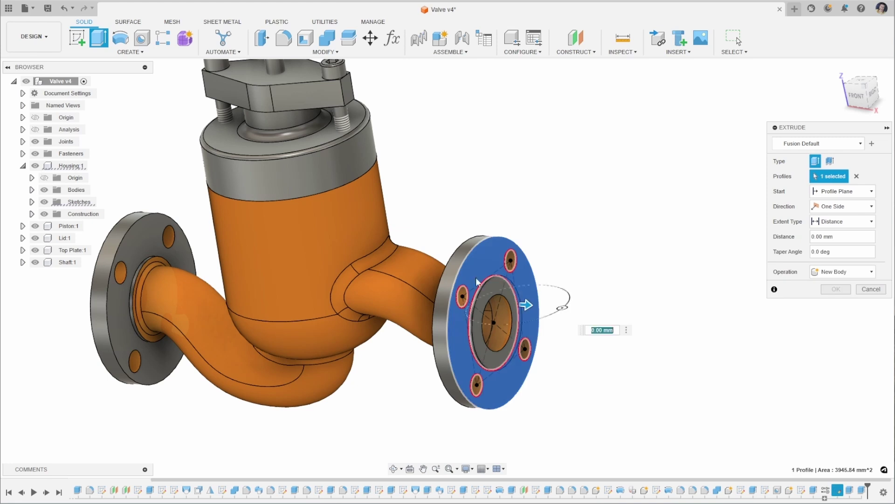
left_click(843, 191)
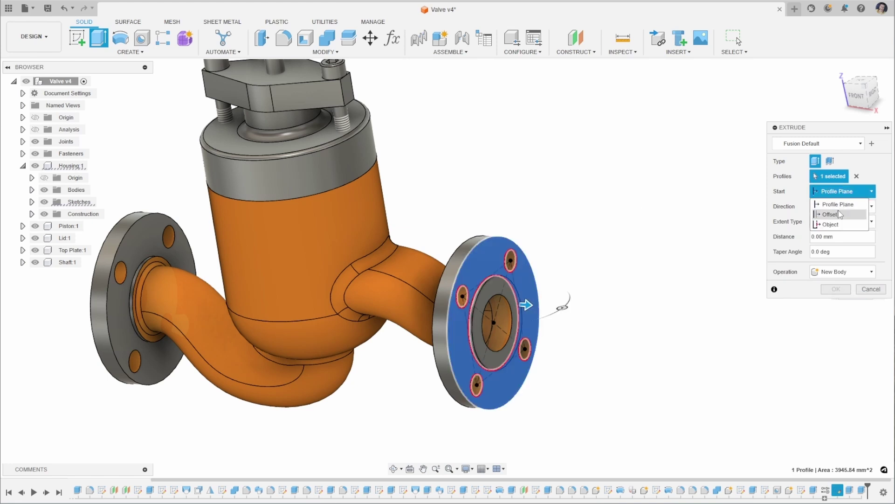
left_click(839, 213)
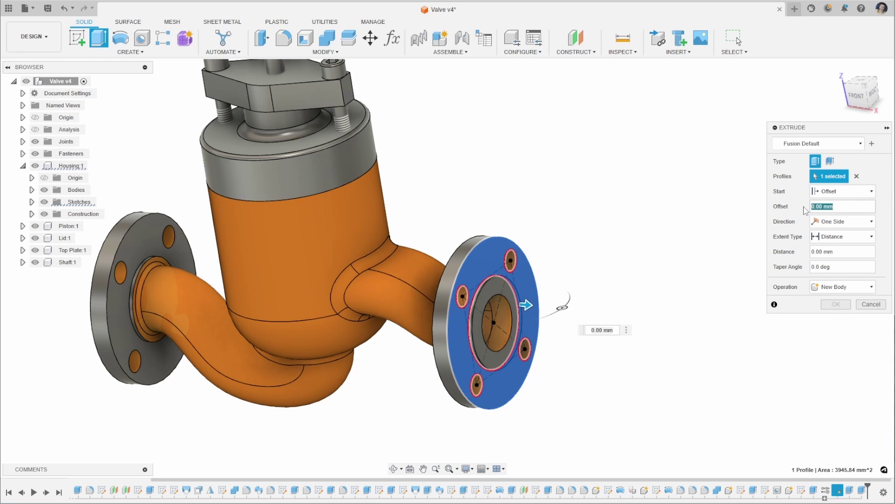
middle_click_drag(648, 223, 672, 231, "shift")
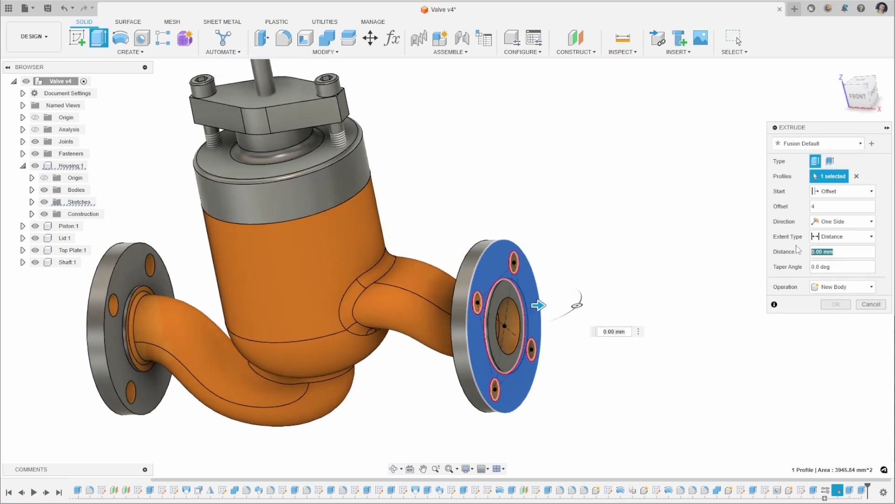
left_click(842, 251)
type("10")
key("Return")
middle_click_drag(602, 232, 645, 216, "shift")
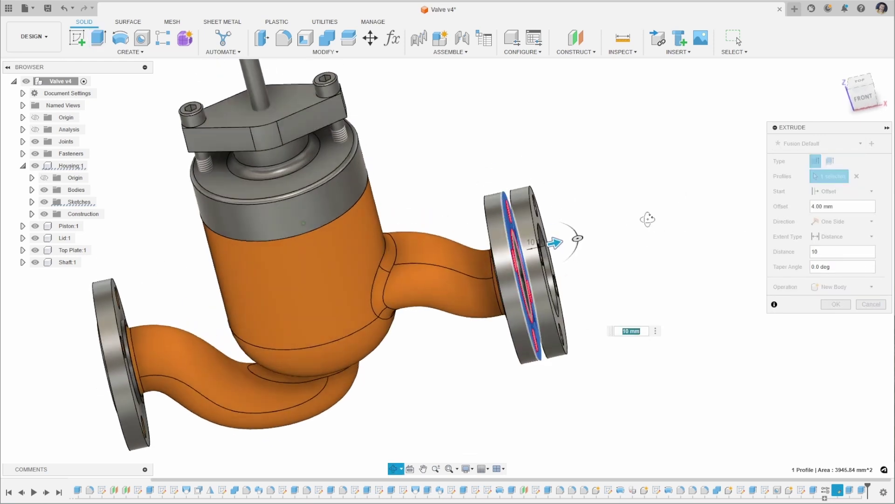
- Commit the offset ring body, then orbit to a front-facing view of the top plate
left_click(836, 305)
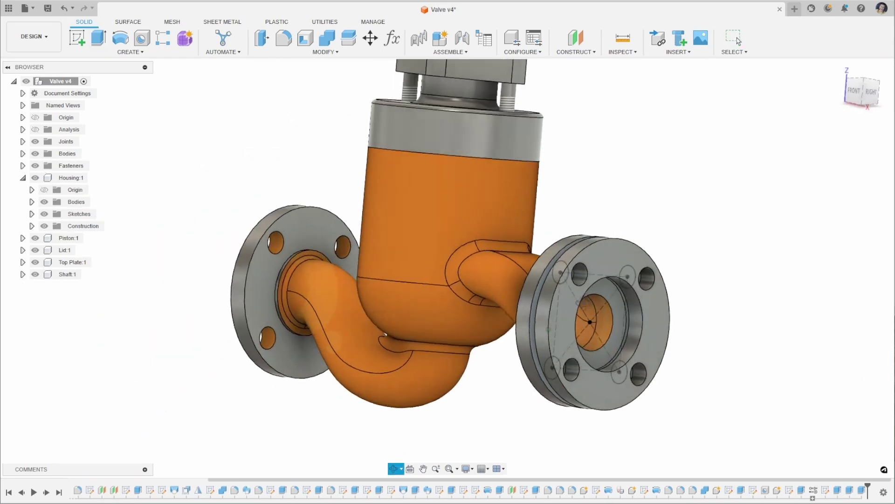
middle_click_drag(622, 320, 350, 306, "shift")
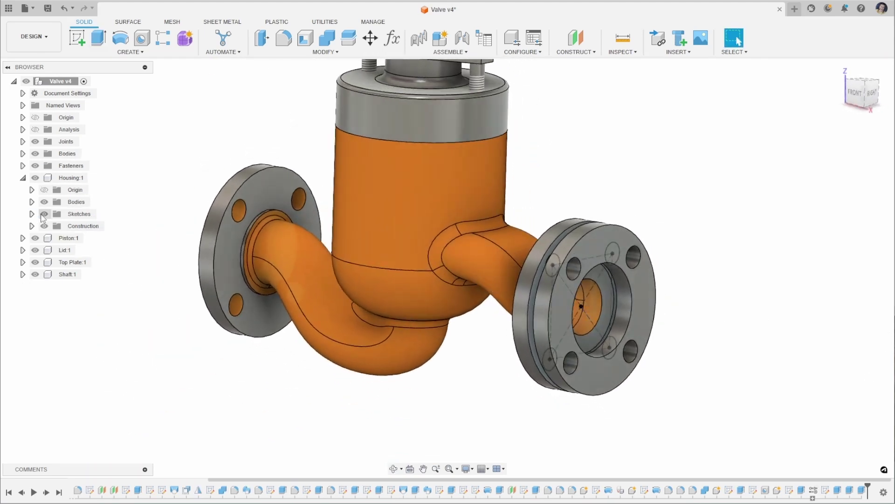
middle_click_drag(464, 333, 620, 371, "shift")
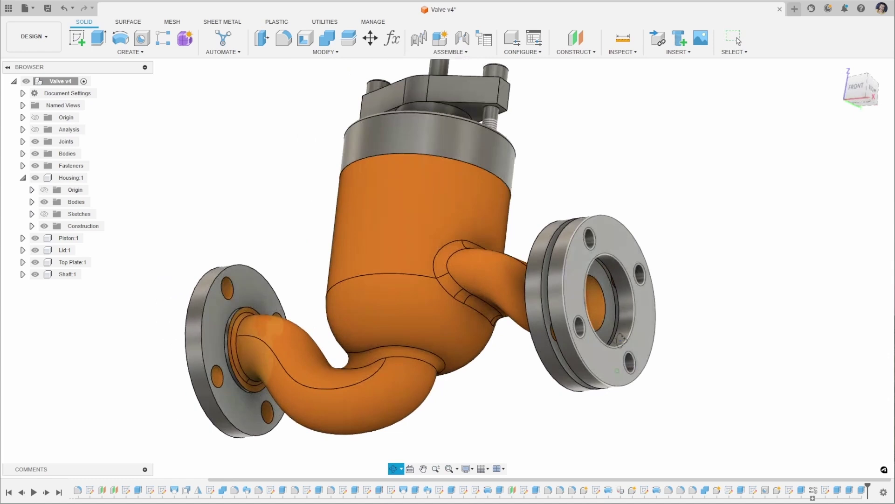
middle_click_drag(620, 339, 616, 367, "shift")
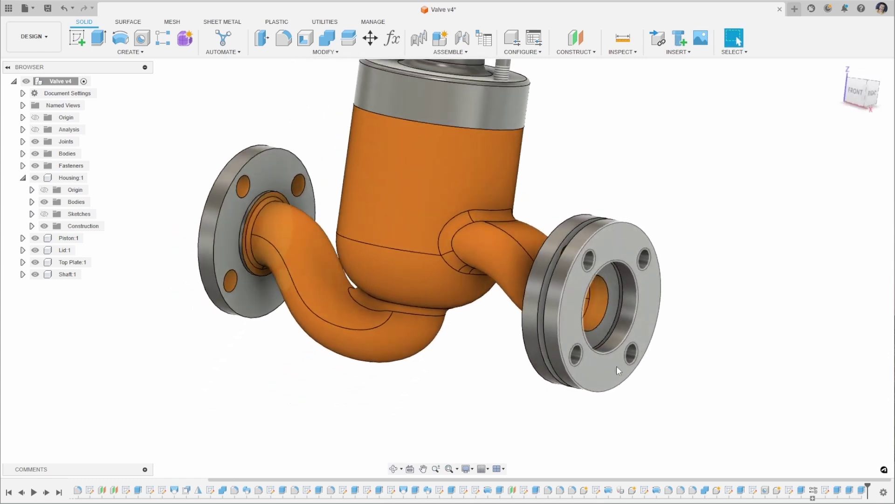
middle_click_drag(520, 362, 628, 317, "shift")
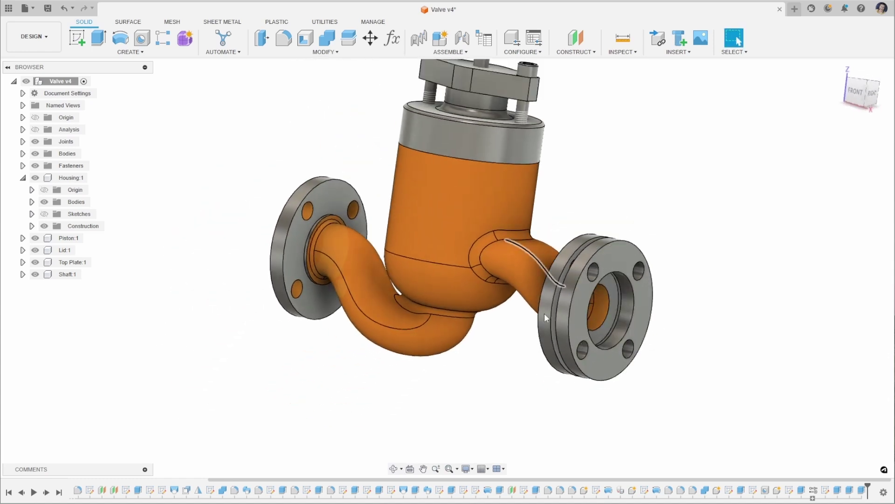
middle_click_drag(601, 350, 574, 373, "shift")
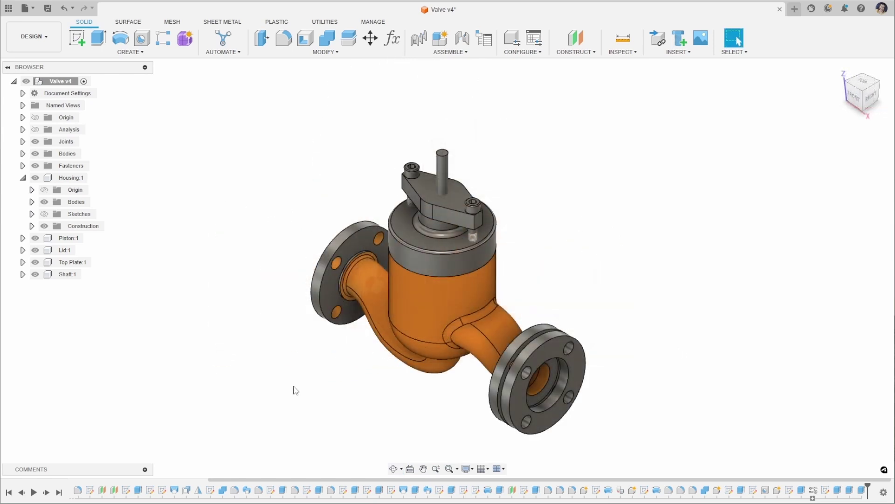
middle_click_drag(294, 390, 352, 380, "shift")
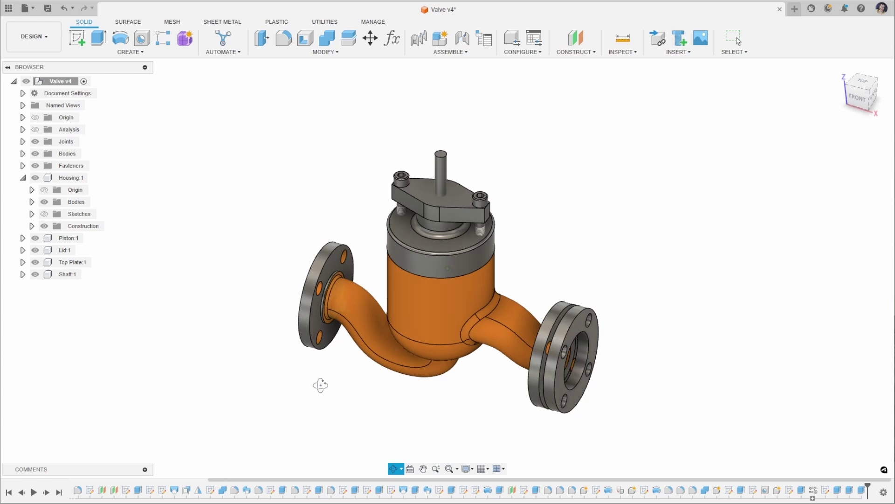
scroll(436, 189, "up", 3)
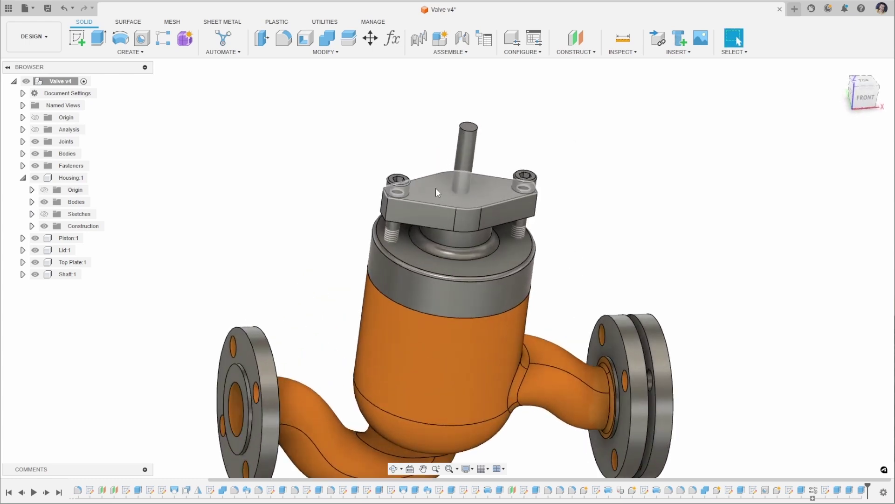
scroll(464, 167, "up", 2)
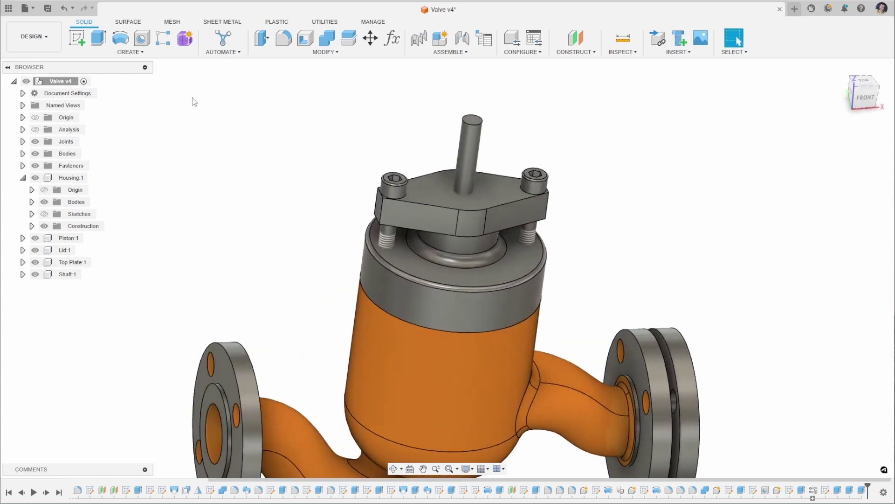
- Start a sketch on the top plate face and project the shaft circle into it
left_click(77, 37)
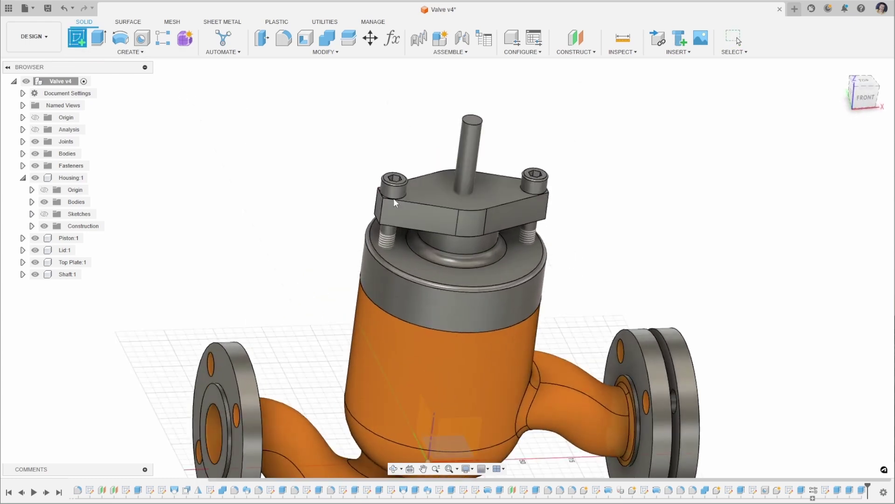
left_click(423, 190)
key("p")
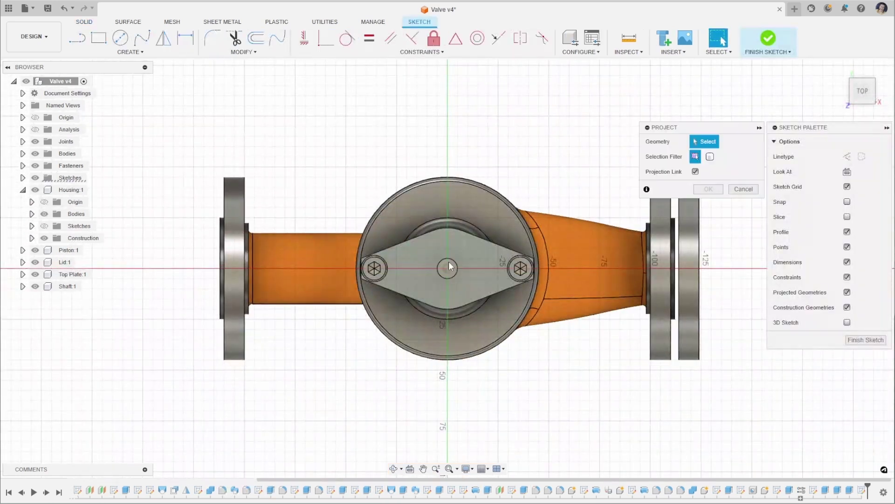
left_click(453, 271)
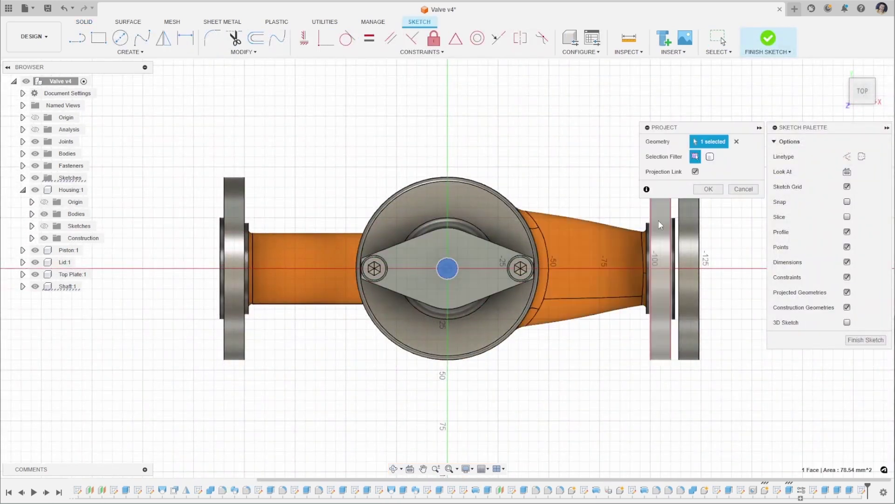
left_click(708, 189)
- Offset the projected shaft circle 1 mm outward, check its size, and finish the sketch
key("o")
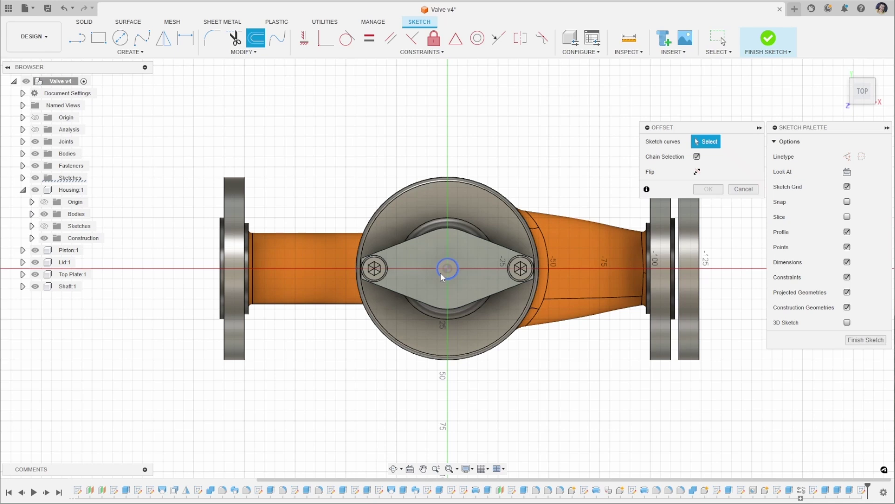
left_click(455, 261)
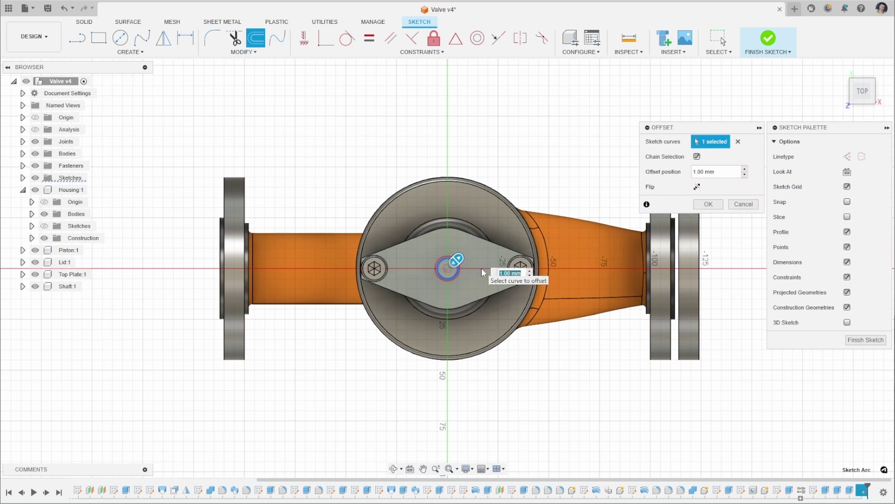
scroll(454, 294, "up", 3)
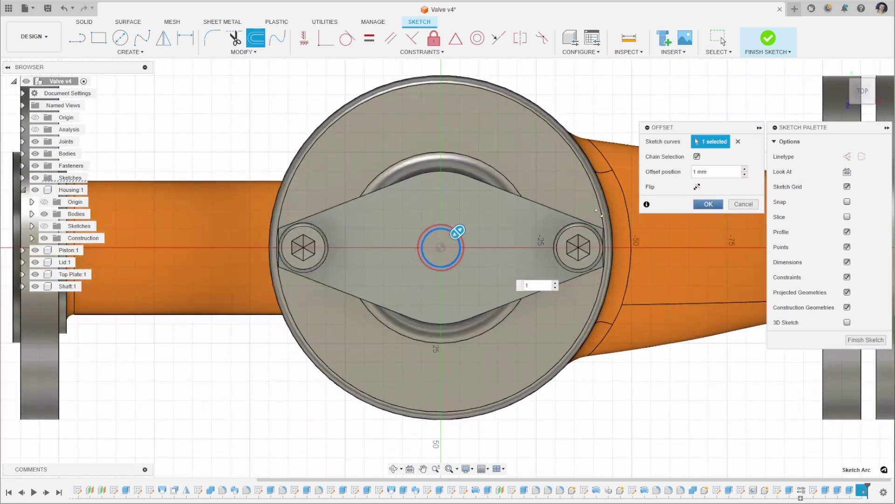
left_click(709, 203)
scroll(449, 262, "up", 3)
left_click(456, 266)
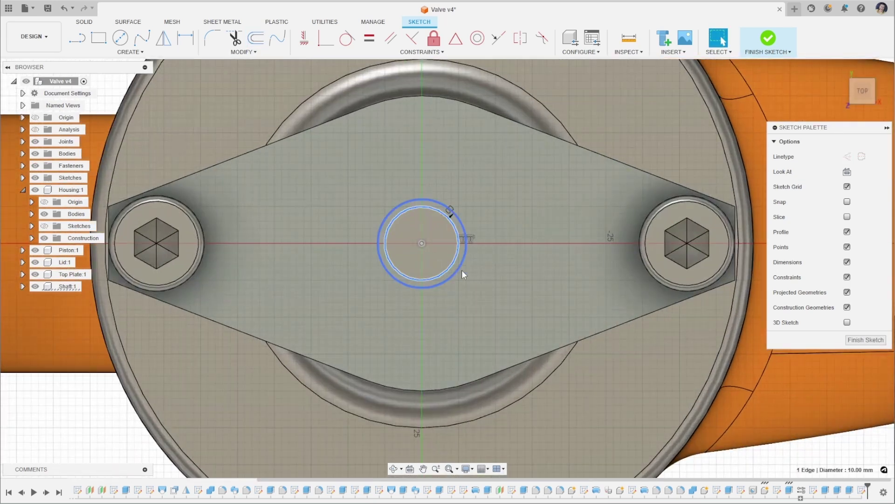
middle_click_drag(473, 278, 442, 278, "shift")
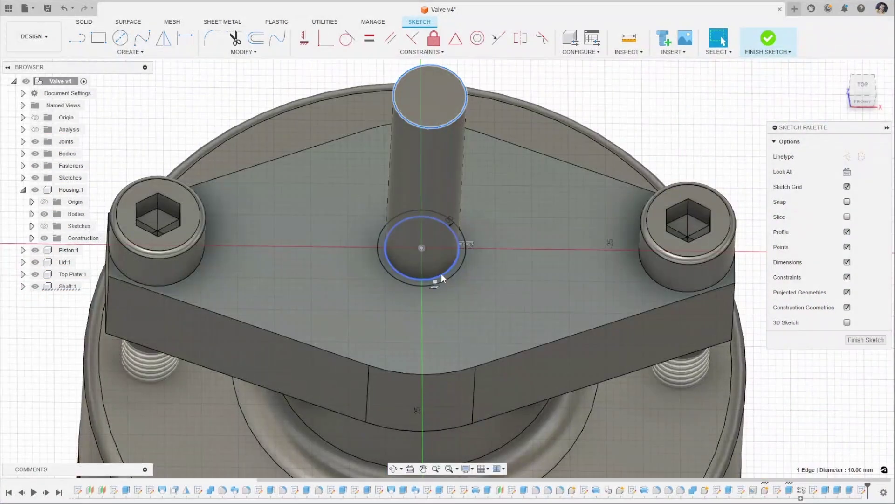
left_click(442, 274)
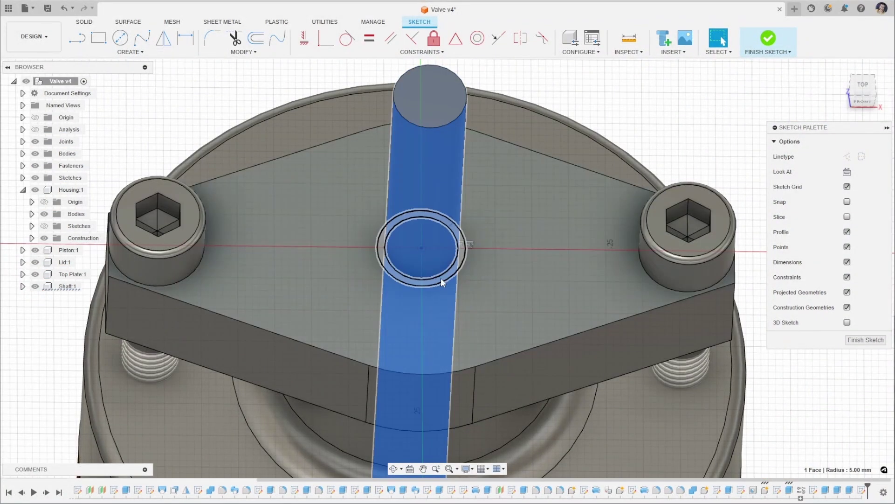
left_click(440, 275)
middle_click_drag(440, 274, 531, 244, "shift")
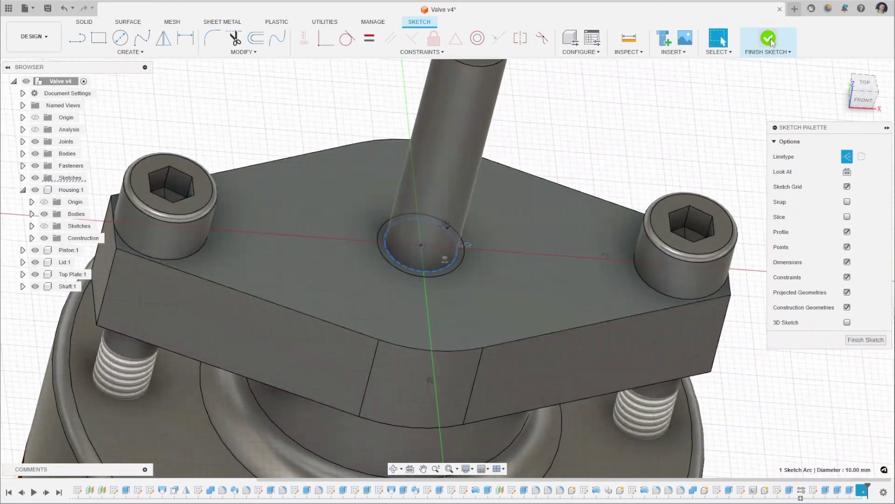
left_click(768, 39)
middle_click_drag(622, 241, 639, 148, "shift")
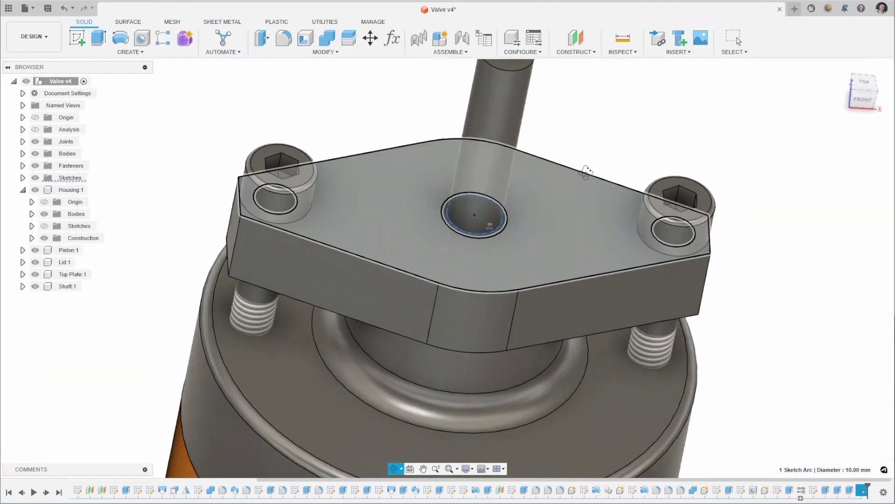
- Extrude the clearance circle as a cut ending at the lid's top face
left_click(98, 38)
scroll(478, 217, "up", 3)
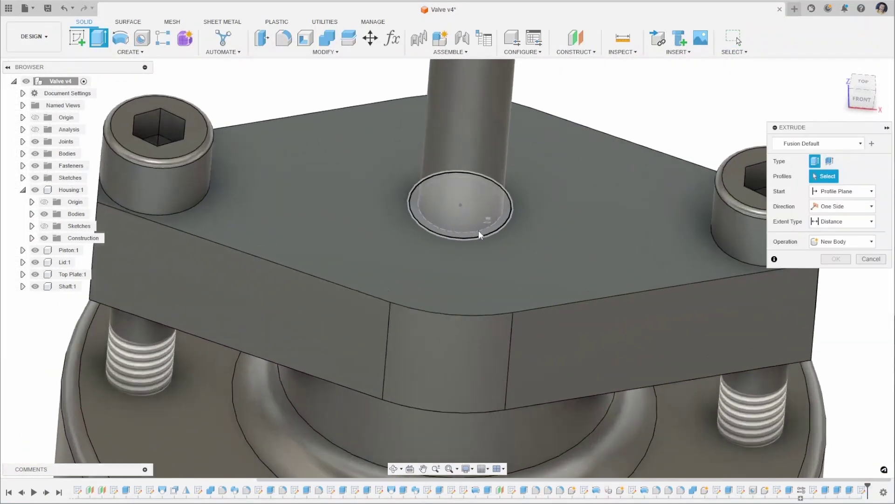
left_click(479, 228)
left_click_drag(460, 199, 461, 222)
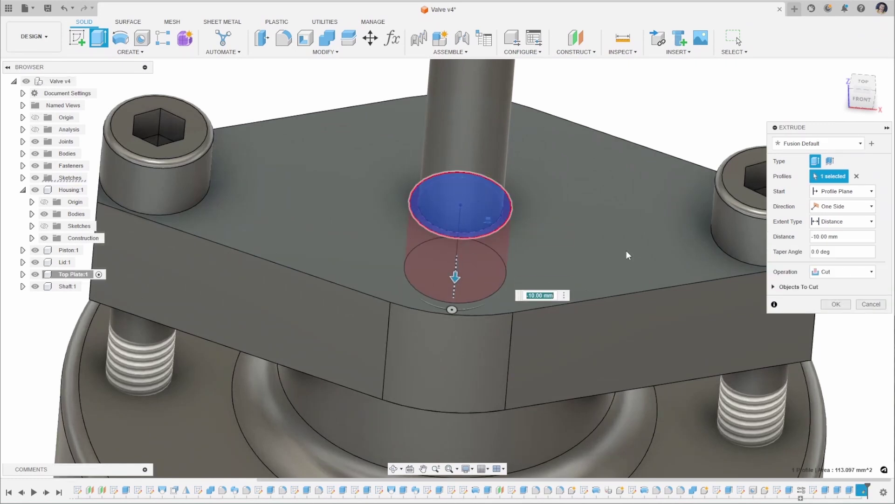
left_click(843, 222)
left_click(832, 243)
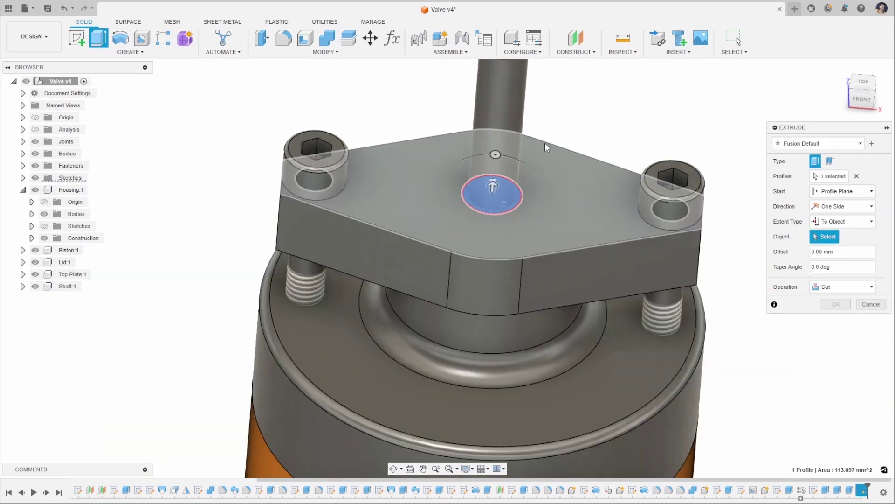
left_click(640, 253)
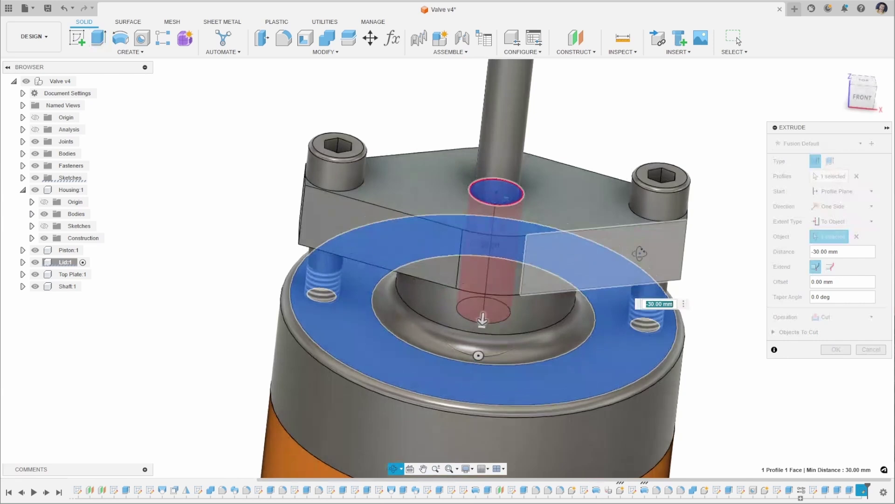
- Show a section view, exclude the Shaft and Lid from the cut, and apply it
left_click(35, 129)
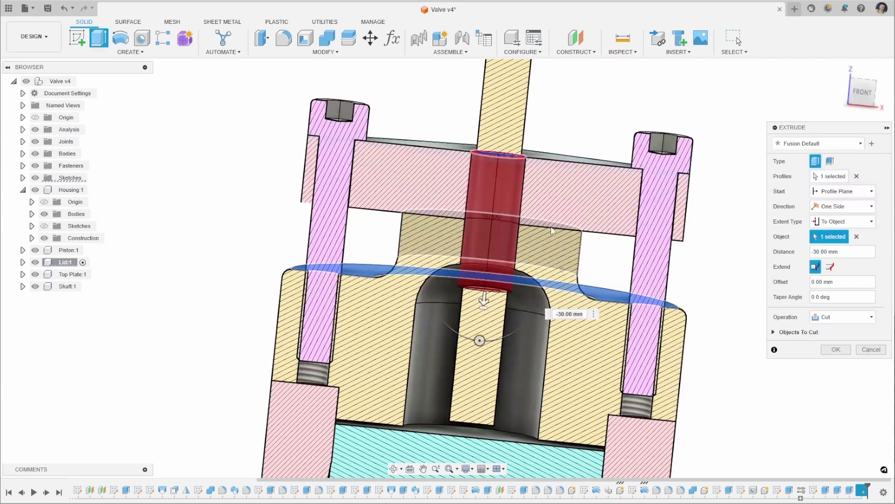
scroll(488, 317, "up", 2)
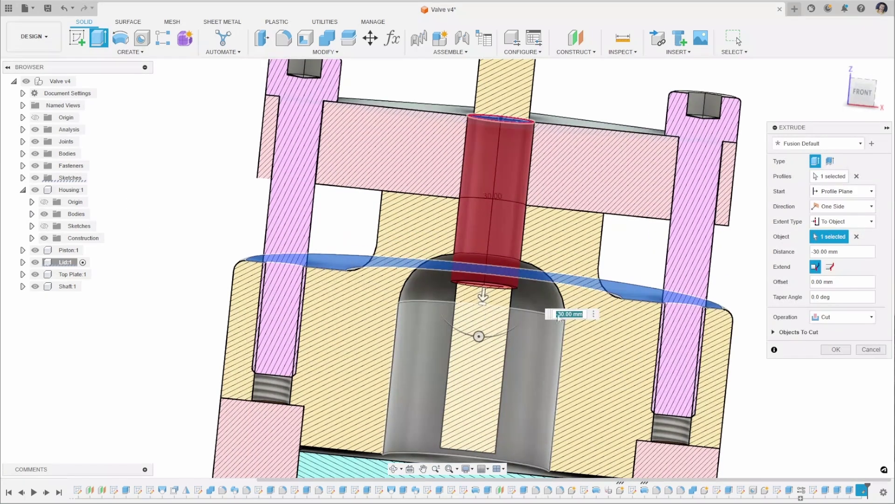
left_click(774, 332)
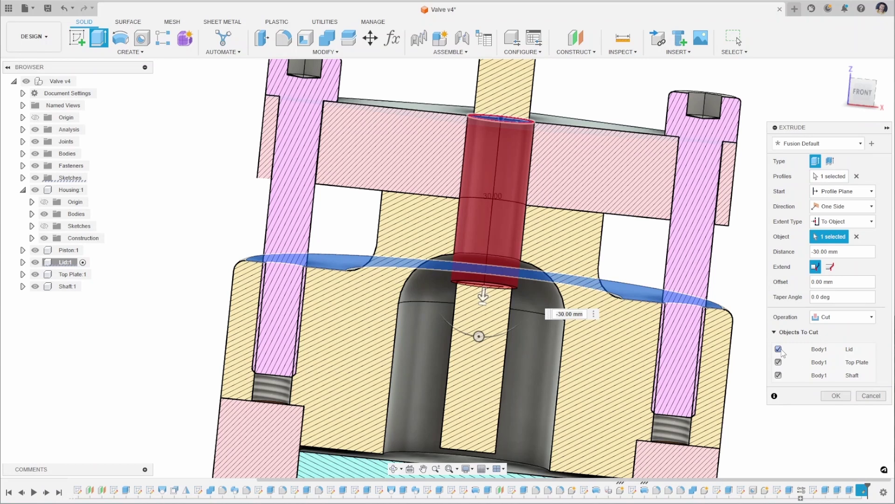
left_click(778, 375)
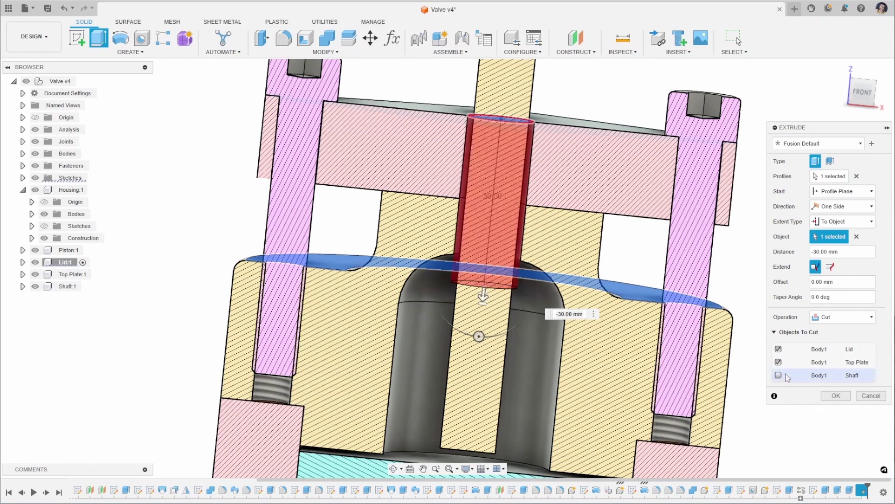
left_click(779, 348)
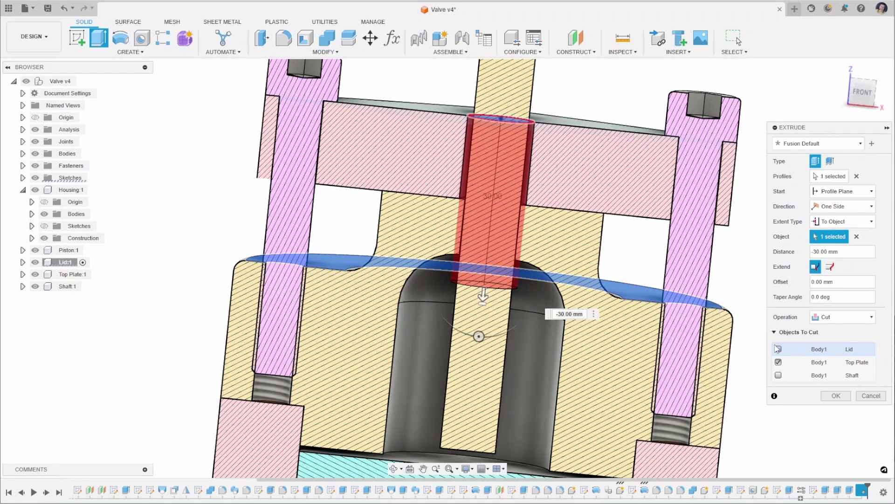
left_click(841, 398)
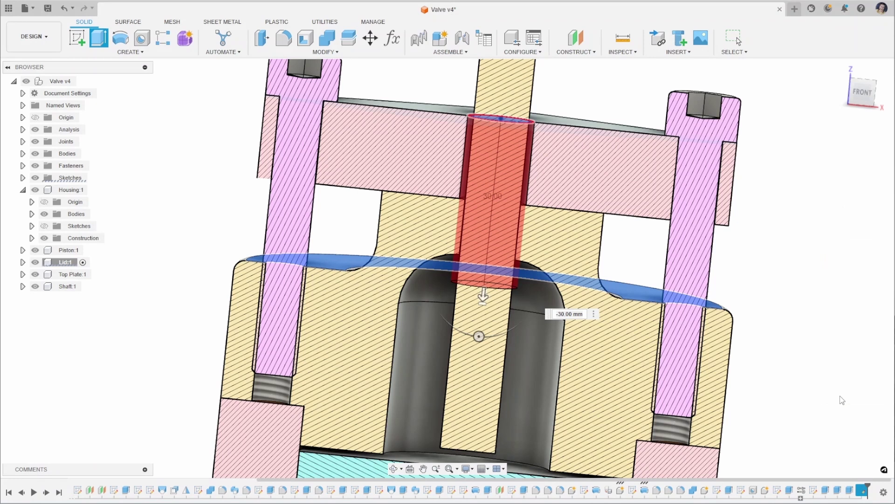
- Return to the isometric home view showing the sectioned valve and its shaft clearance hole
left_click(840, 69)
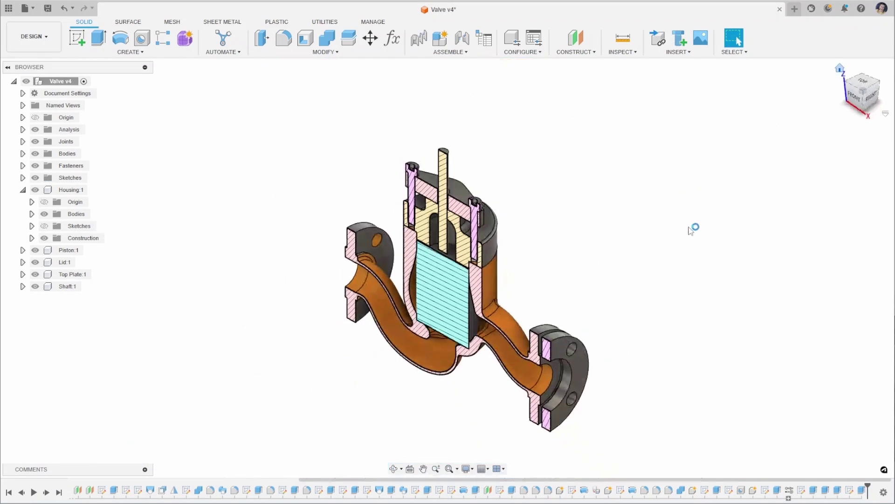